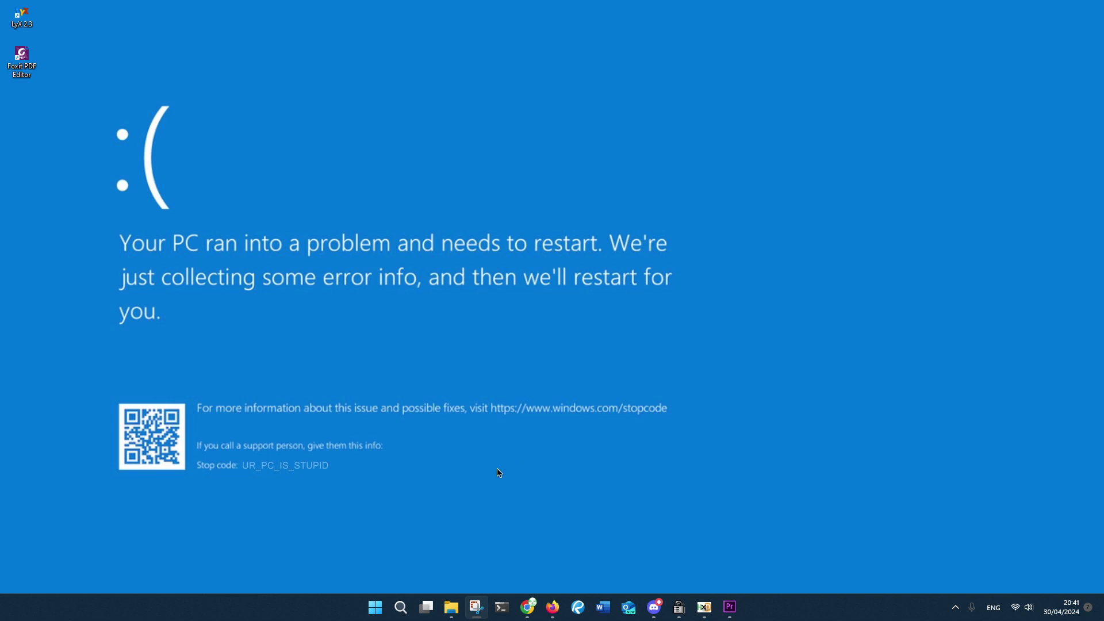
Open the HxD downloads page from the Bing 'hxd' search results
{"action": "mouse_move", "coordinate": [526, 607]}
{"action": "left_click", "coordinate": [574, 569]}
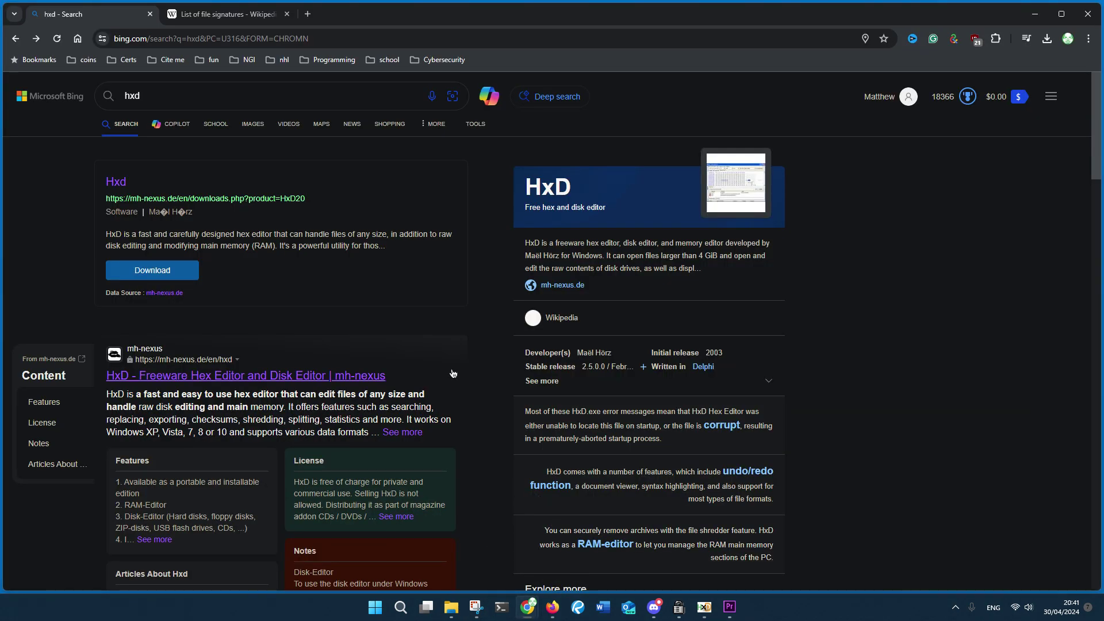
{"action": "left_click", "coordinate": [113, 183]}
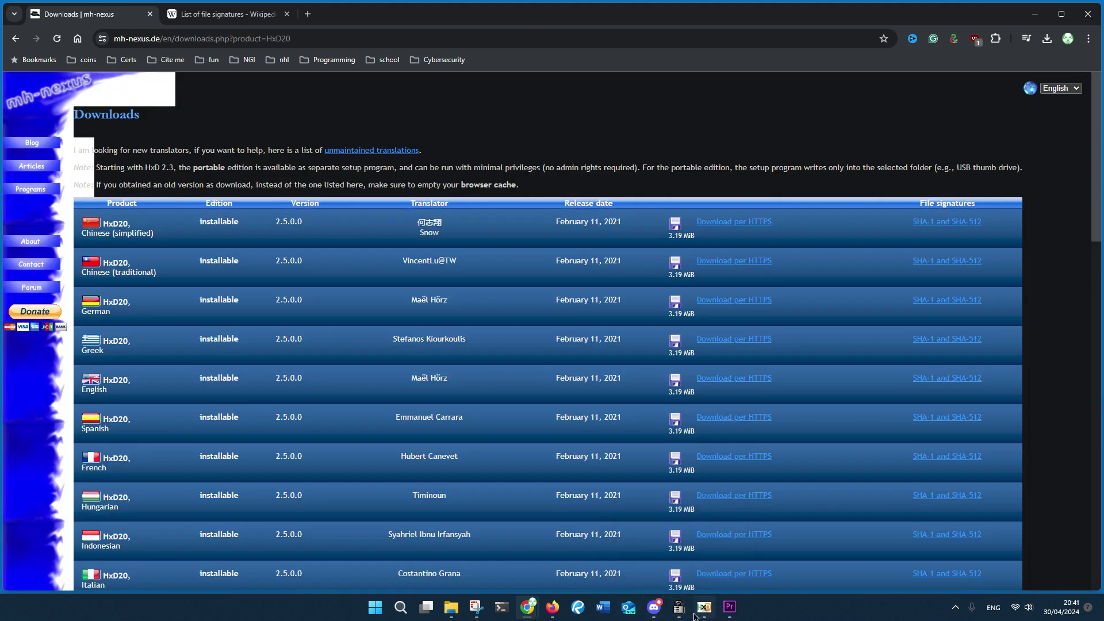
{"action": "mouse_move", "coordinate": [705, 608]}
{"action": "left_click", "coordinate": [722, 509]}
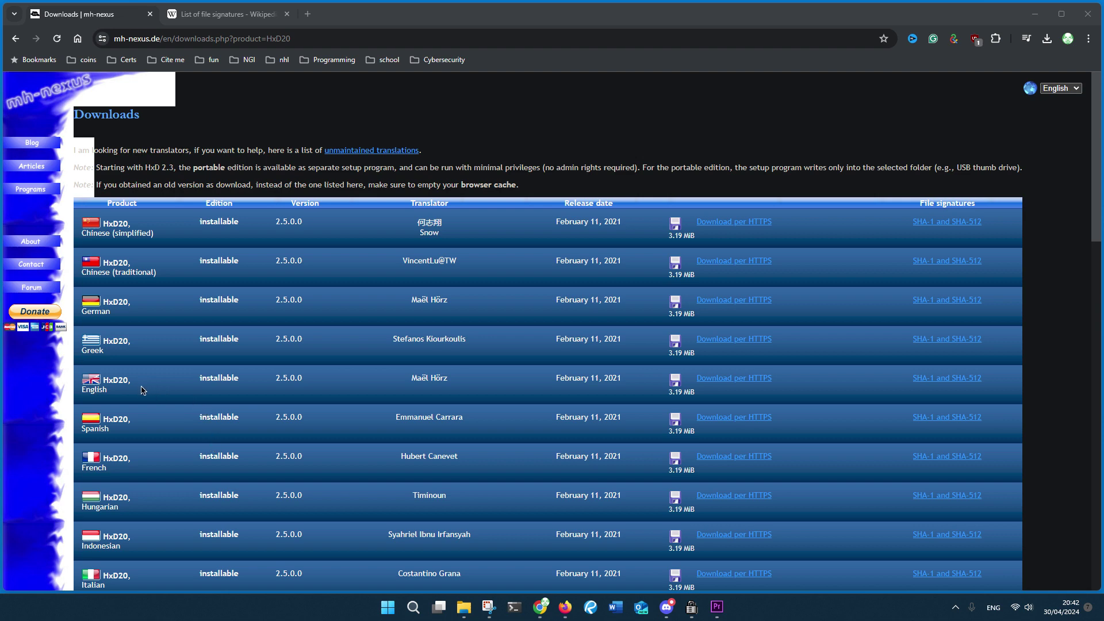
Download HxDSetup.zip and reveal it in its folder from Chrome's Downloads panel
{"action": "left_click", "coordinate": [111, 388]}
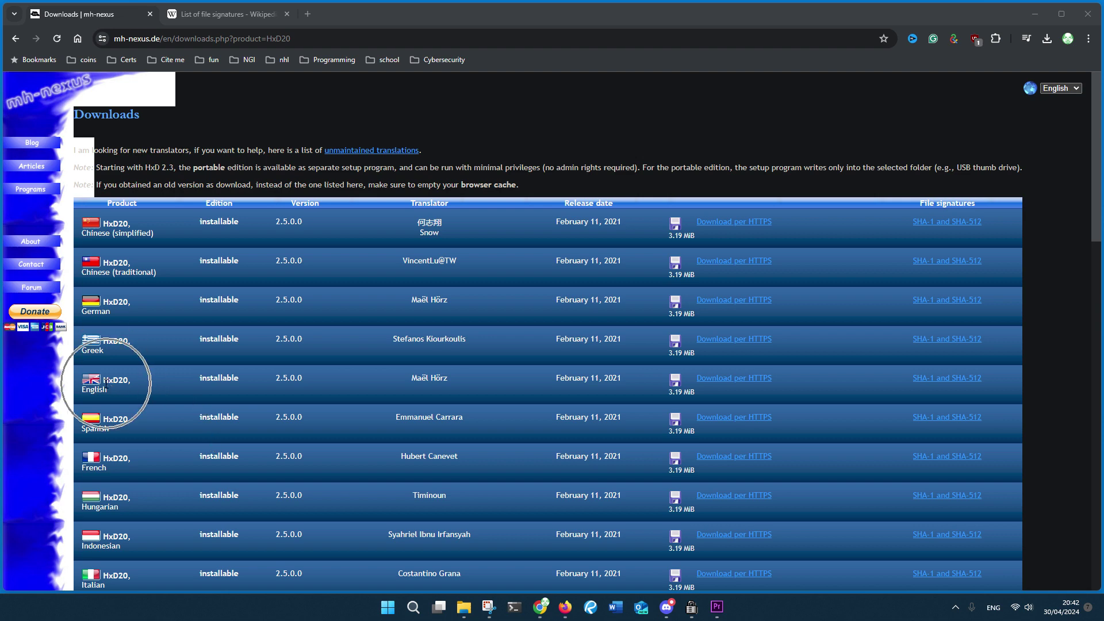
{"action": "left_click", "coordinate": [725, 383]}
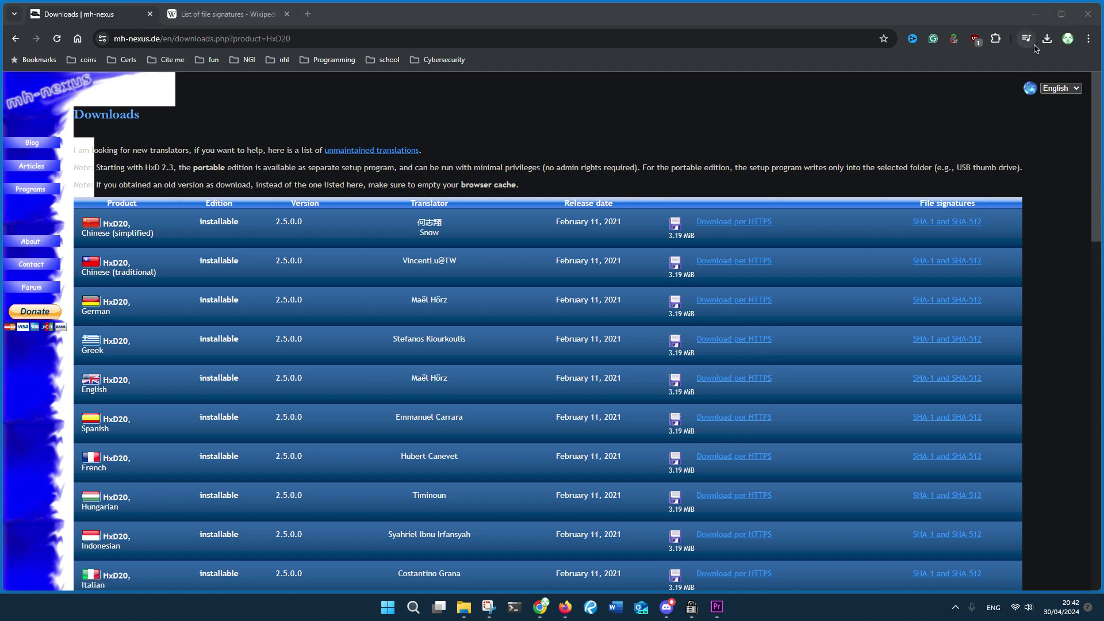
{"action": "left_click", "coordinate": [1047, 39]}
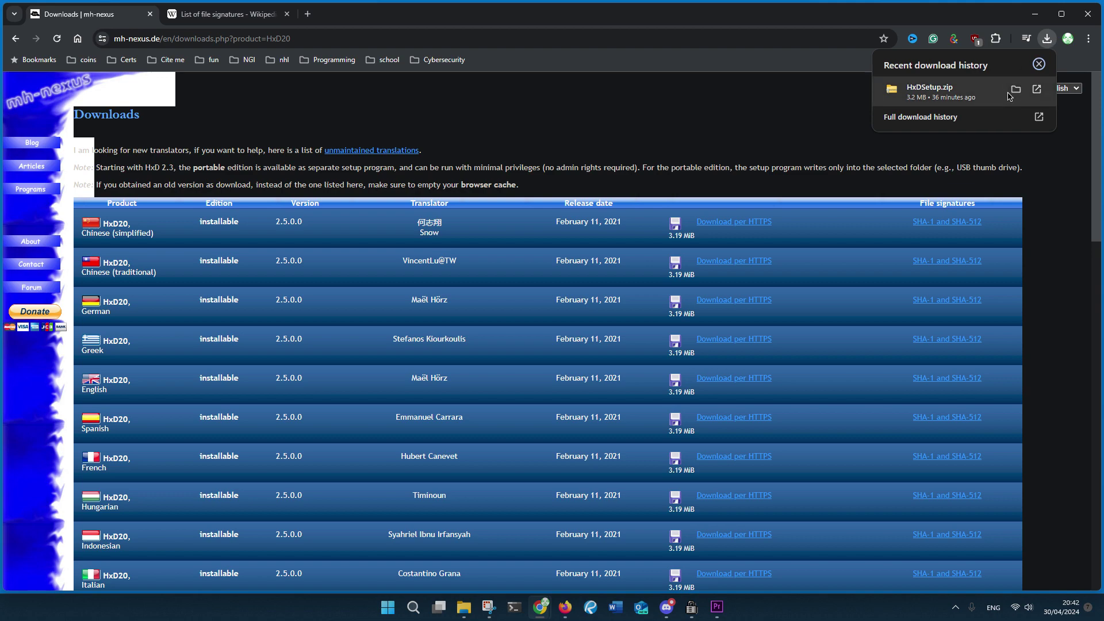
{"action": "left_click", "coordinate": [1016, 88]}
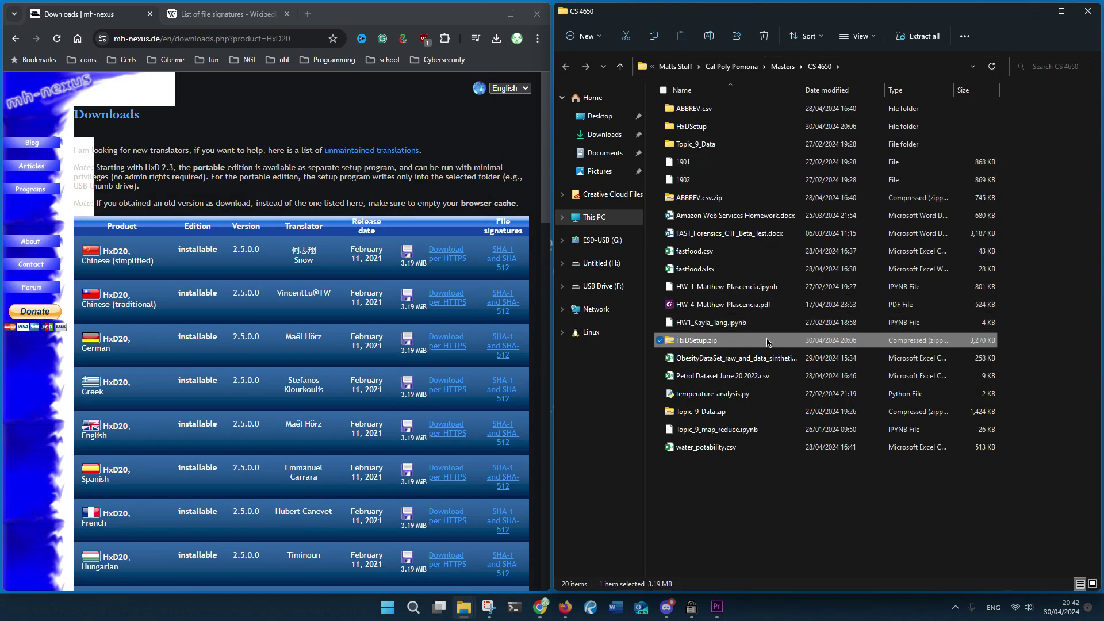
Extract HxDSetup.zip into an HxDSetup folder and launch HxDSetup.exe from it
{"action": "right_click", "coordinate": [769, 345]}
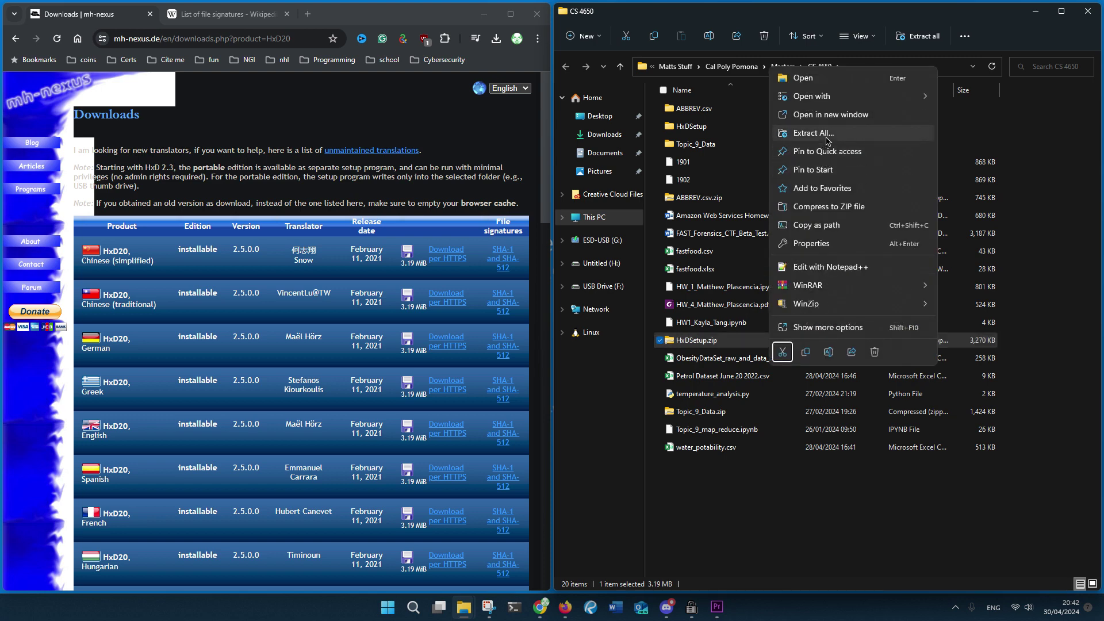
{"action": "left_click", "coordinate": [811, 133]}
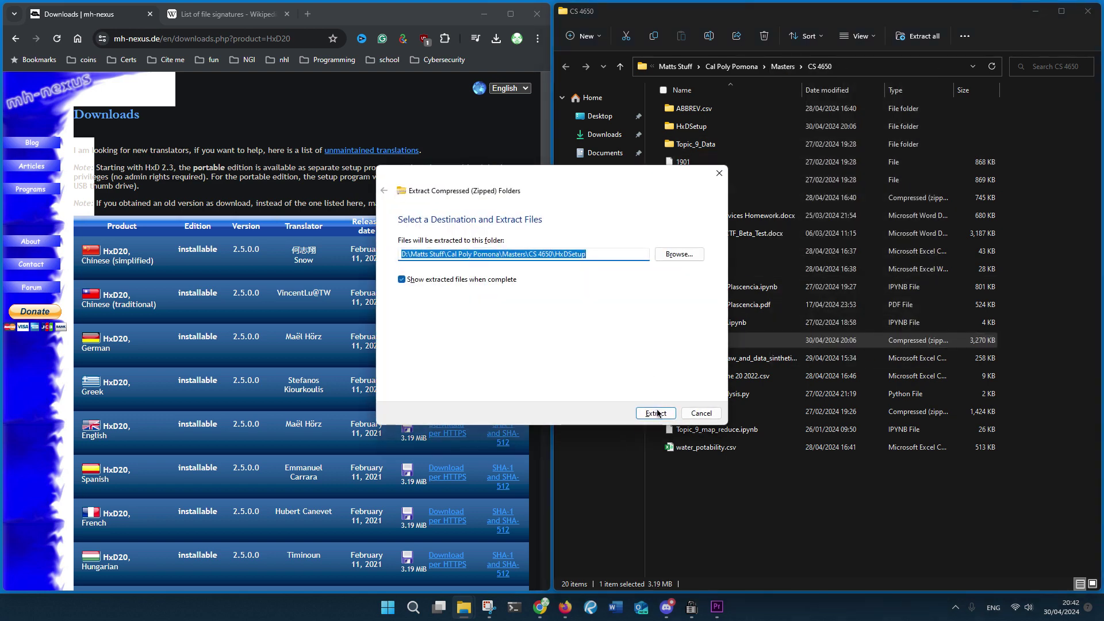
{"action": "left_click", "coordinate": [656, 413]}
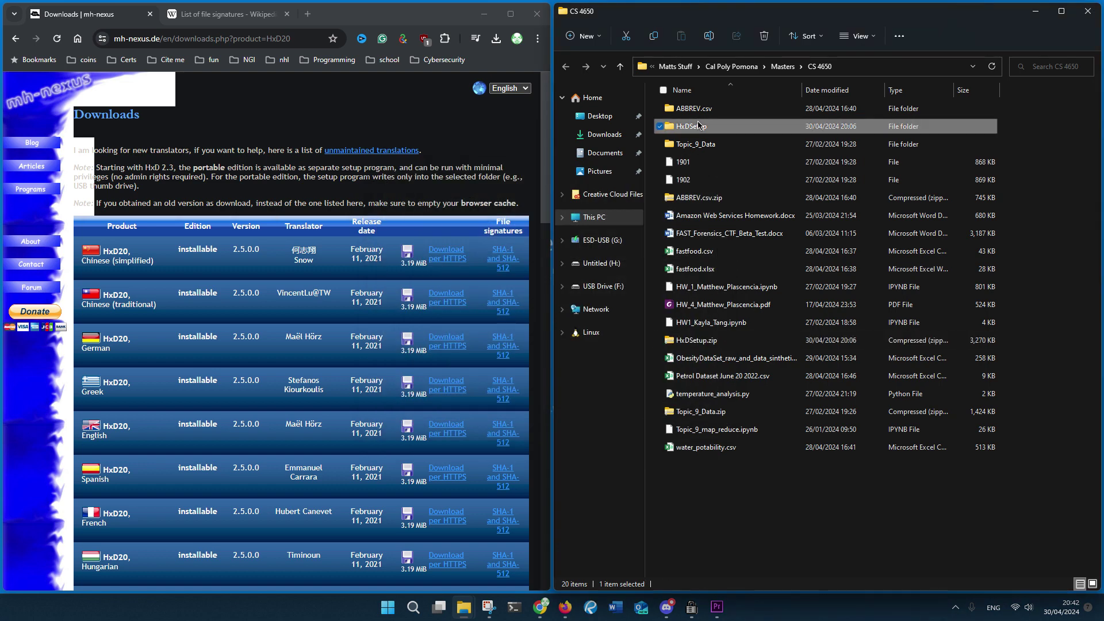
{"action": "double_click", "coordinate": [697, 126]}
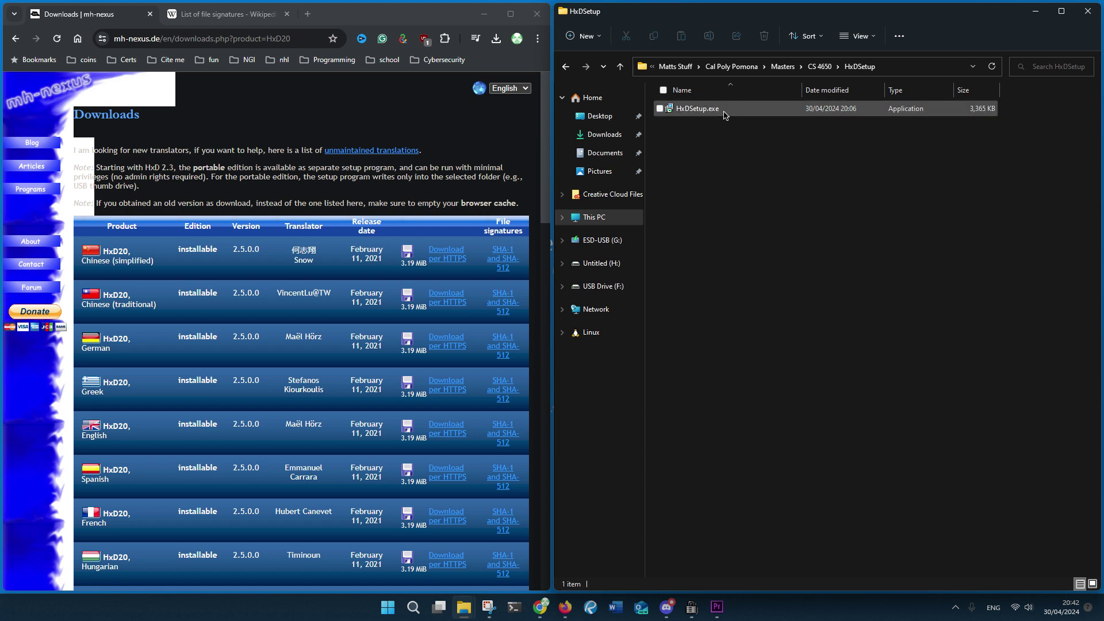
{"action": "double_click", "coordinate": [701, 115]}
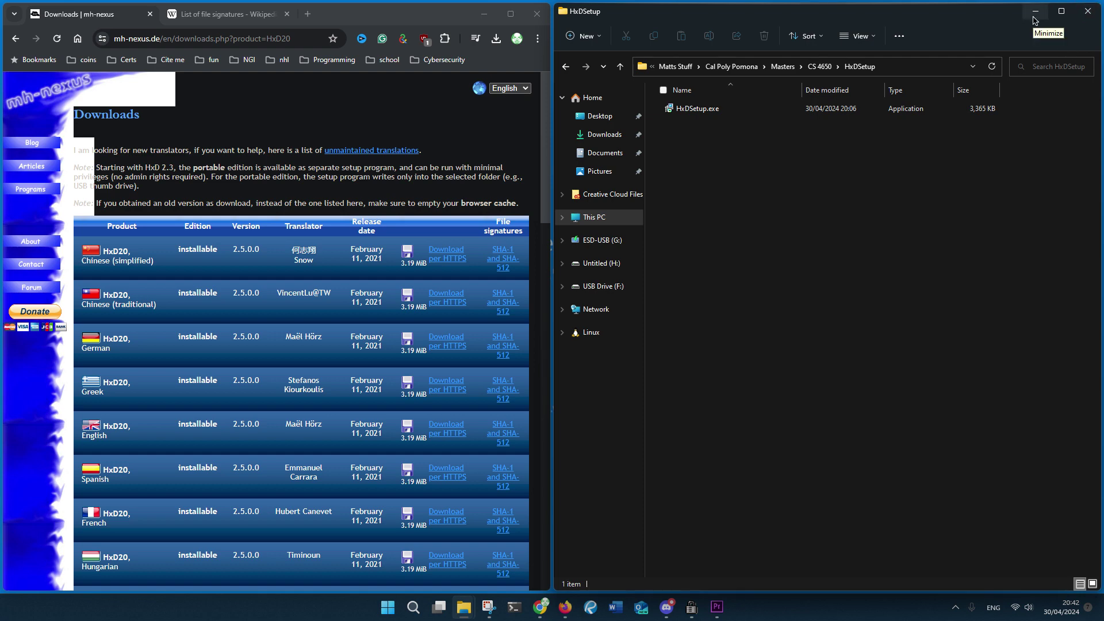
Minimize File Explorer and Chrome, then launch HxD from a Start search for 'hxd'
{"action": "left_click", "coordinate": [1035, 20]}
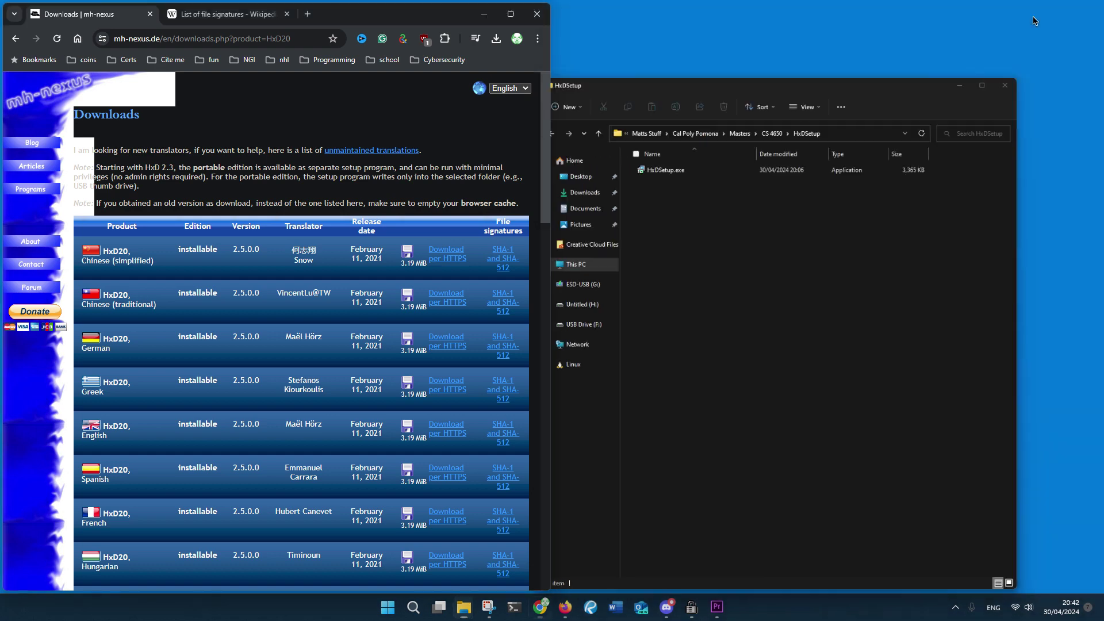
{"action": "key", "text": "super+Up"}
{"action": "left_click", "coordinate": [1032, 19]}
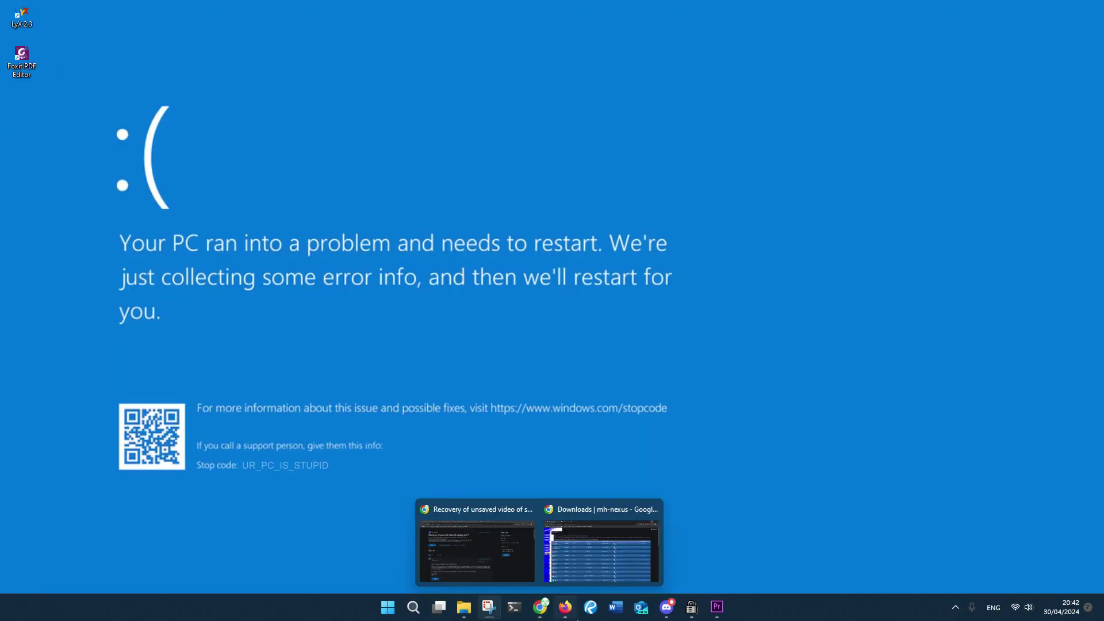
{"action": "key", "text": "super"}
{"action": "type", "text": "hxd"}
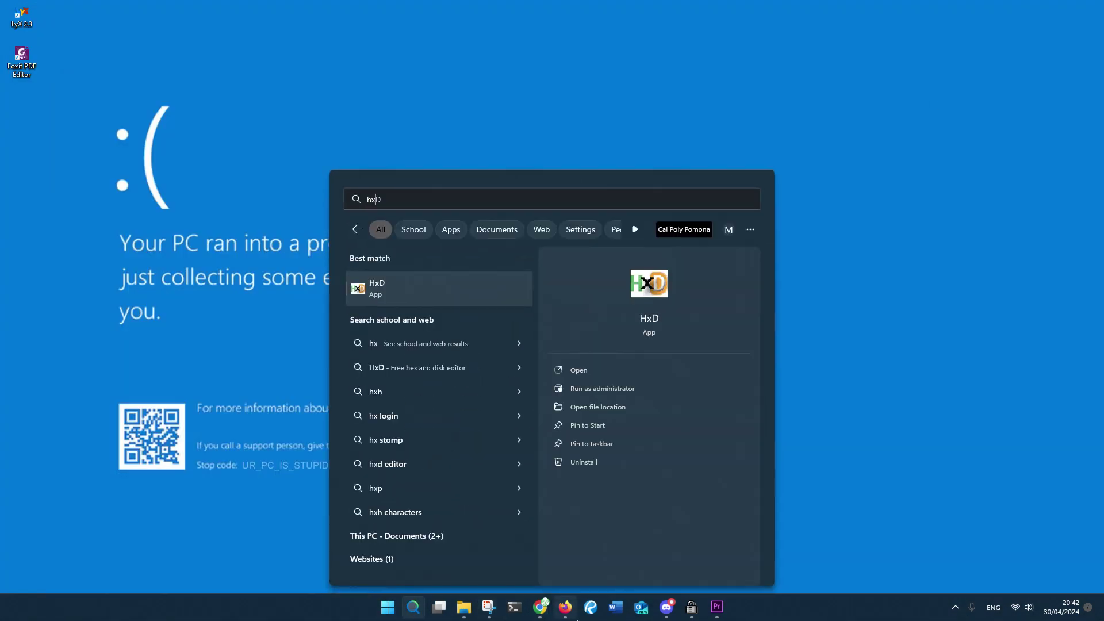
{"action": "key", "text": "Return"}
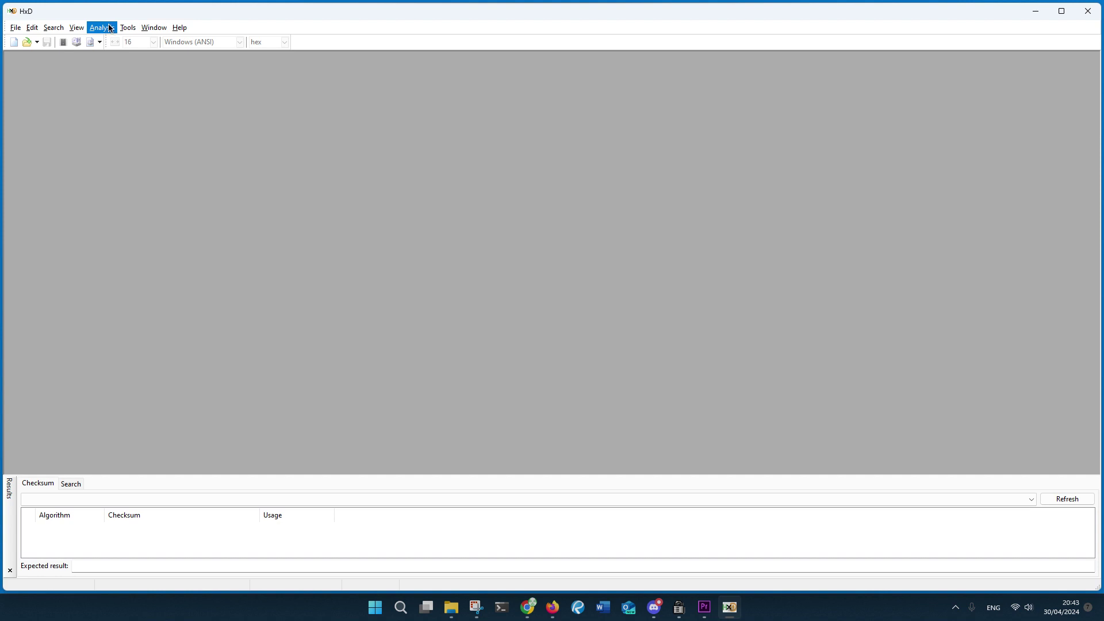
{"action": "left_click", "coordinate": [109, 28]}
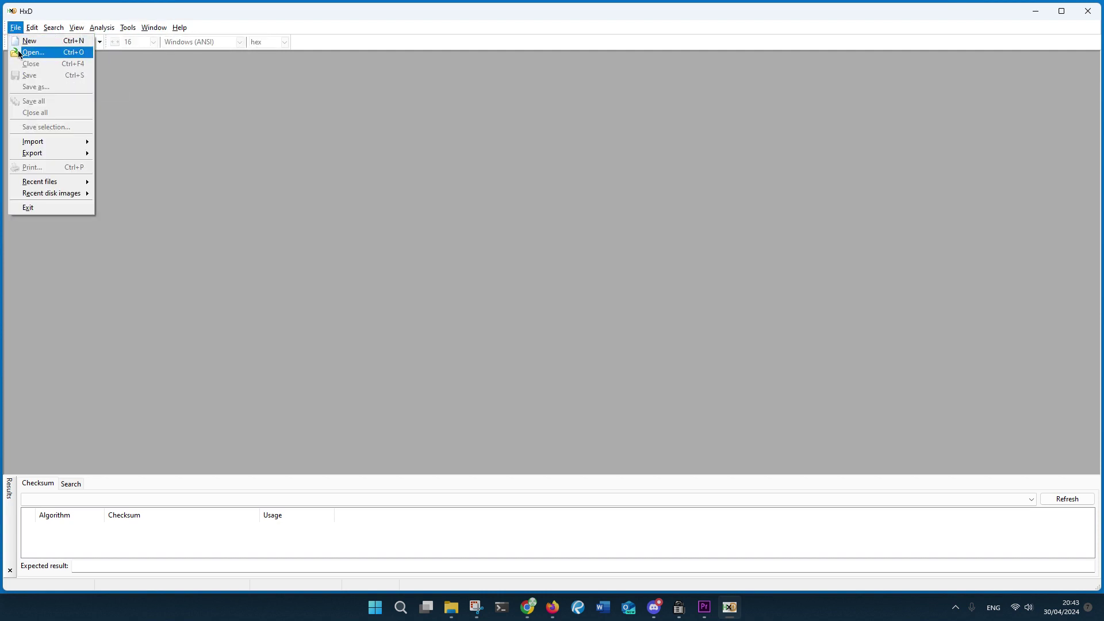
Open changelog.txt and HxD.exe together from the HxD program folder
{"action": "left_click", "coordinate": [32, 52]}
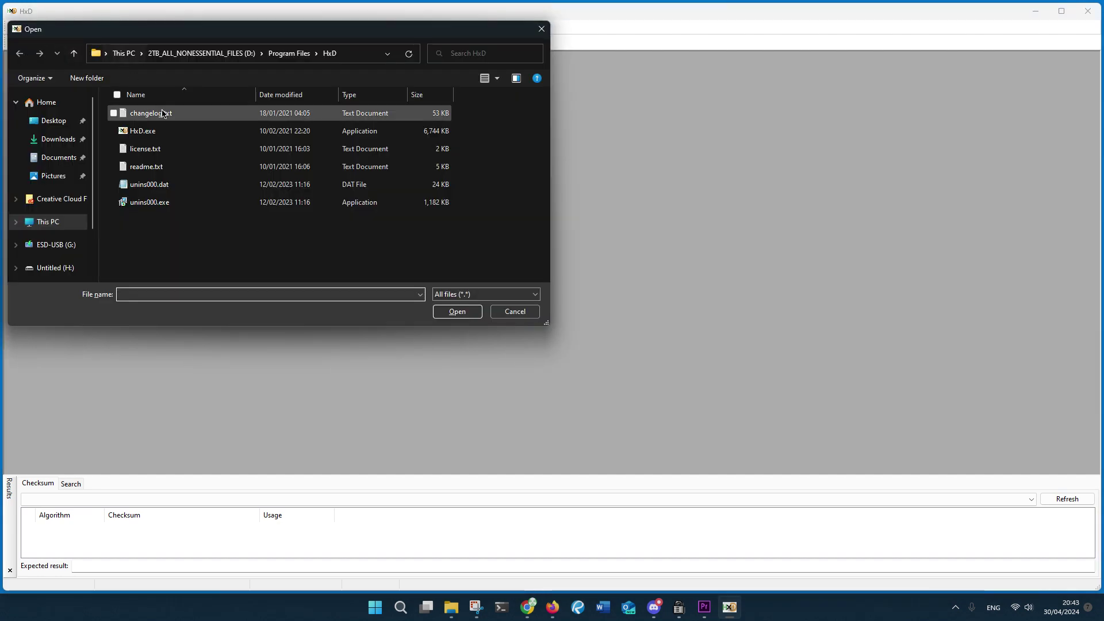
{"action": "left_click", "coordinate": [151, 114]}
{"action": "left_click", "coordinate": [168, 129], "text": "ctrl"}
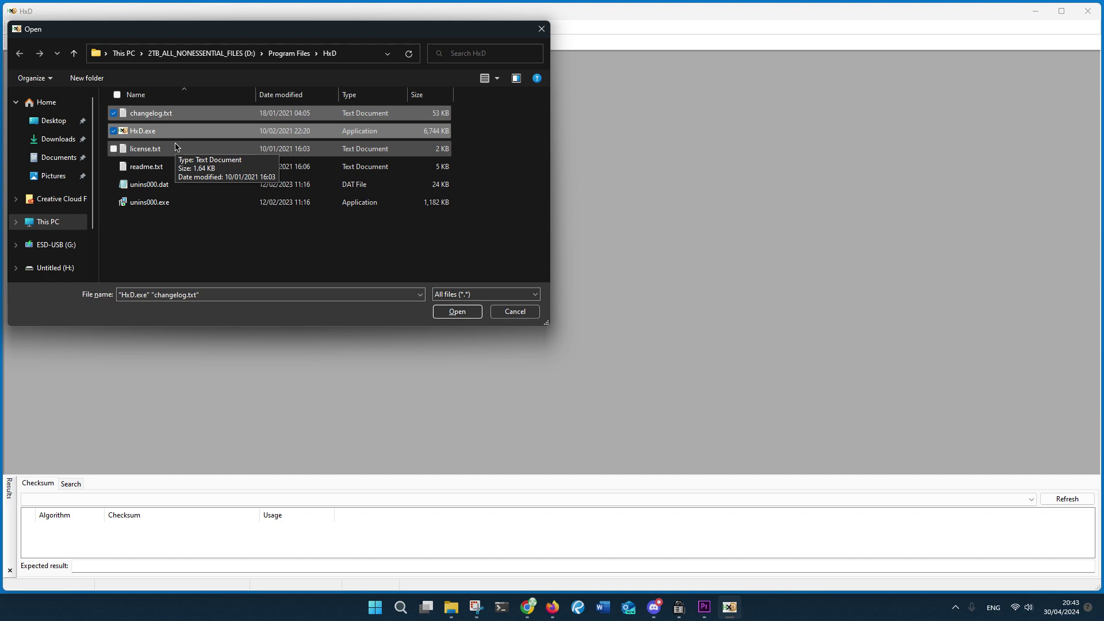
{"action": "key", "text": "Return"}
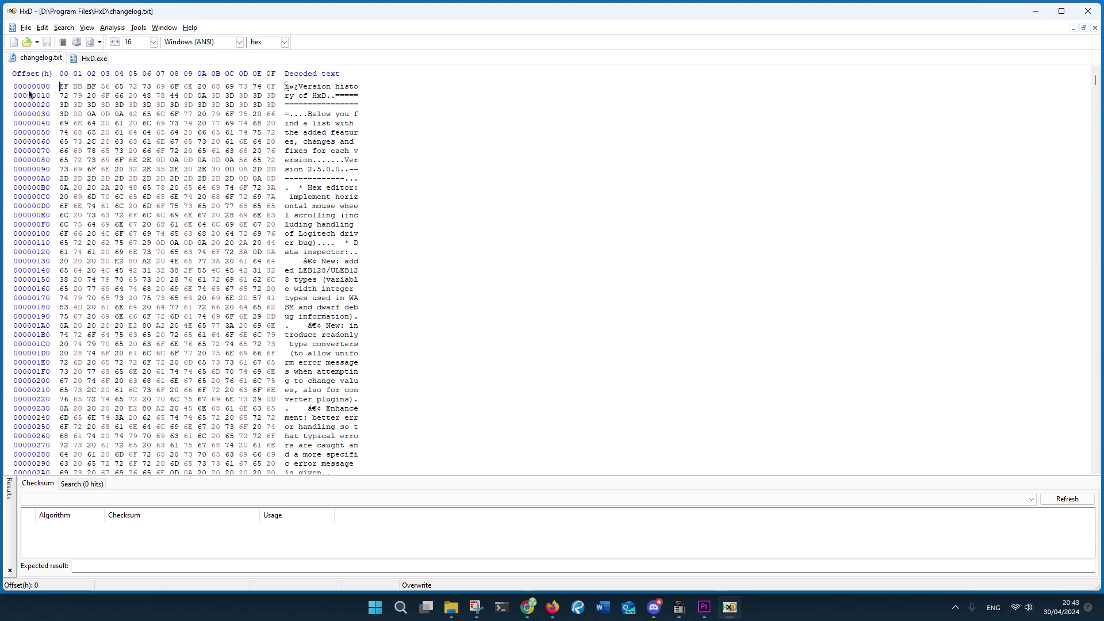
Select changelog.txt's first 16 bytes, then the 'Version histo' text after EF BB BF
{"action": "left_click_drag", "start_coordinate": [62, 86], "coordinate": [275, 87]}
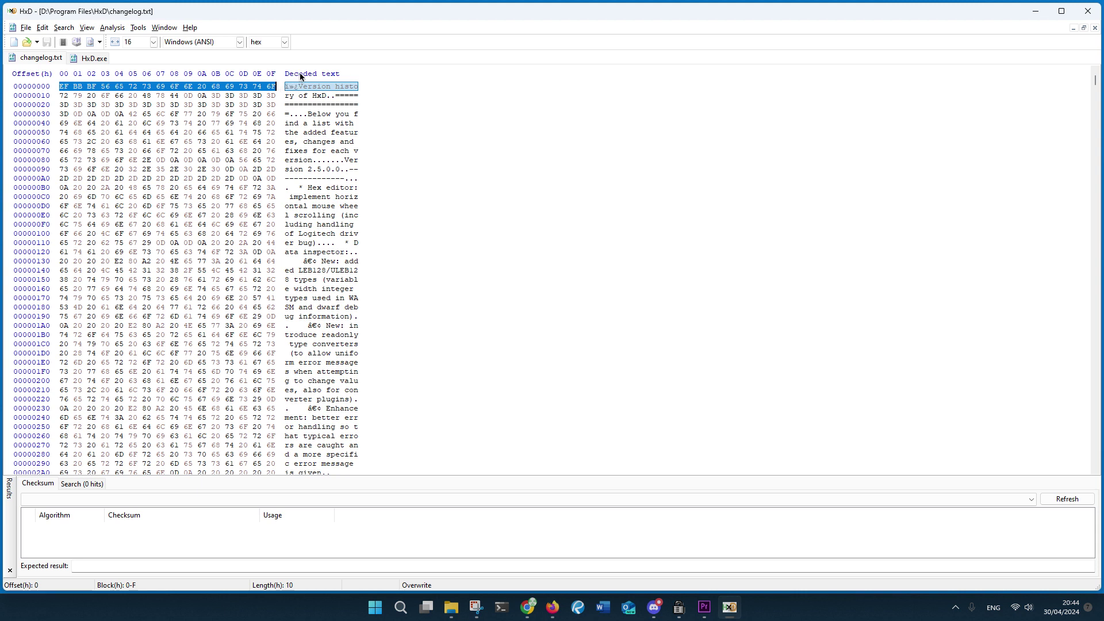
{"action": "left_click", "coordinate": [321, 86]}
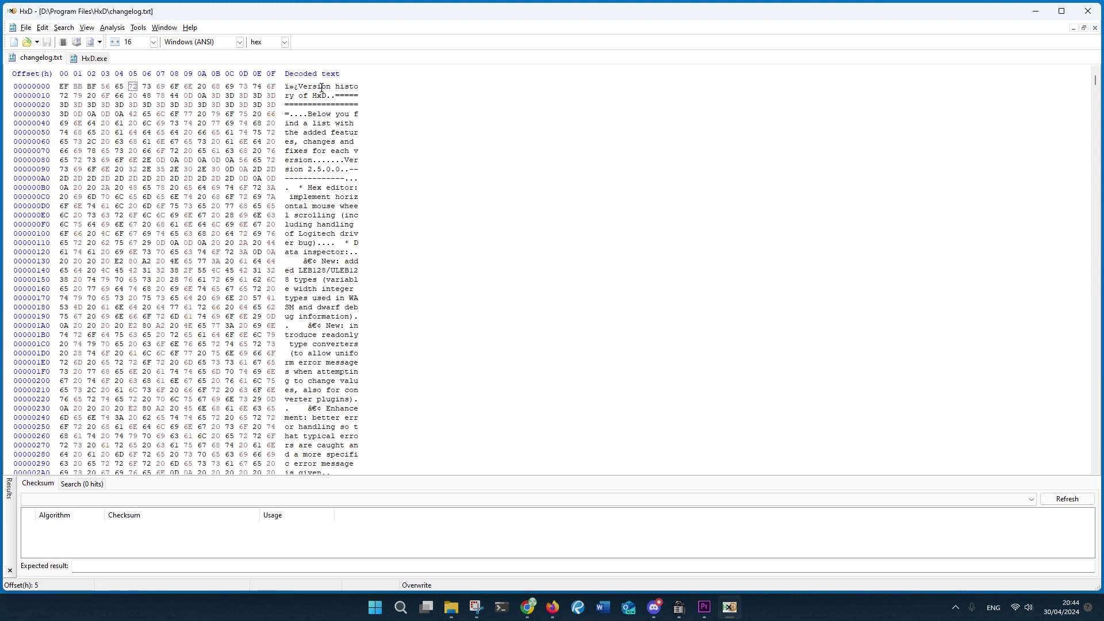
{"action": "mouse_move", "coordinate": [298, 86]}
{"action": "left_mouse_down"}
{"action": "mouse_move", "coordinate": [342, 96]}
{"action": "mouse_move", "coordinate": [355, 82]}
{"action": "left_mouse_up"}
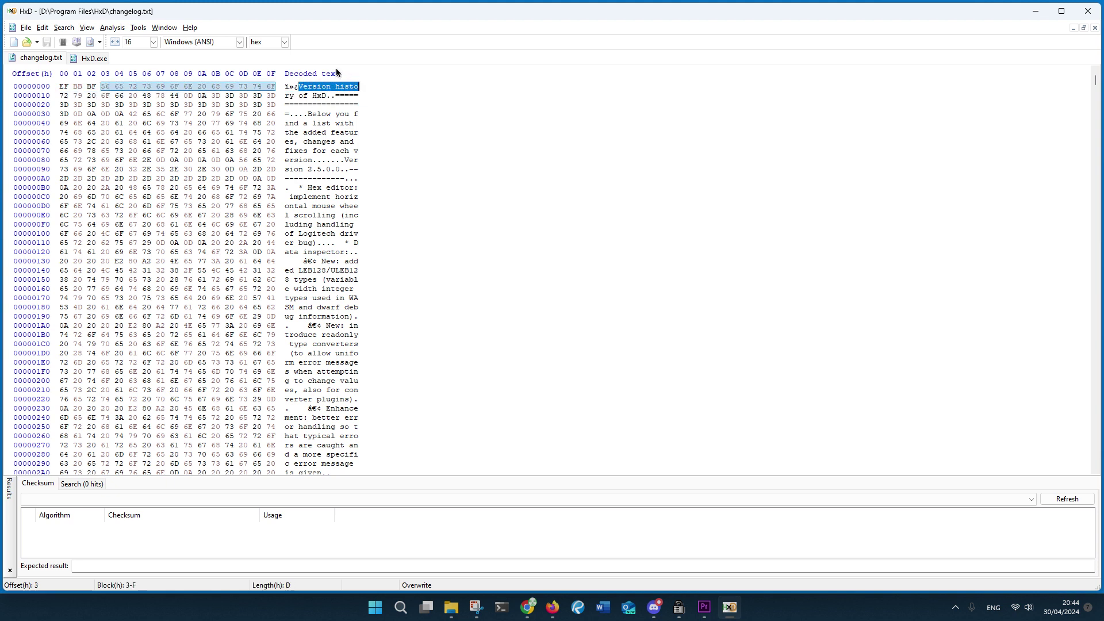
Show offsets in decimal, then octal, then back in hexadecimal
{"action": "left_click", "coordinate": [285, 42]}
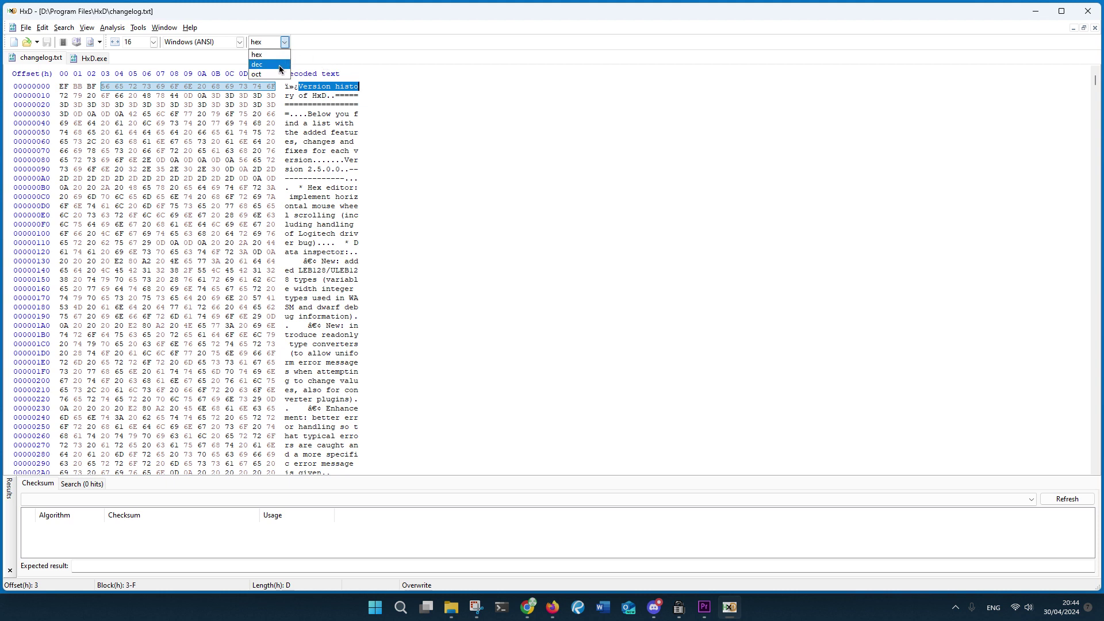
{"action": "left_click", "coordinate": [279, 65]}
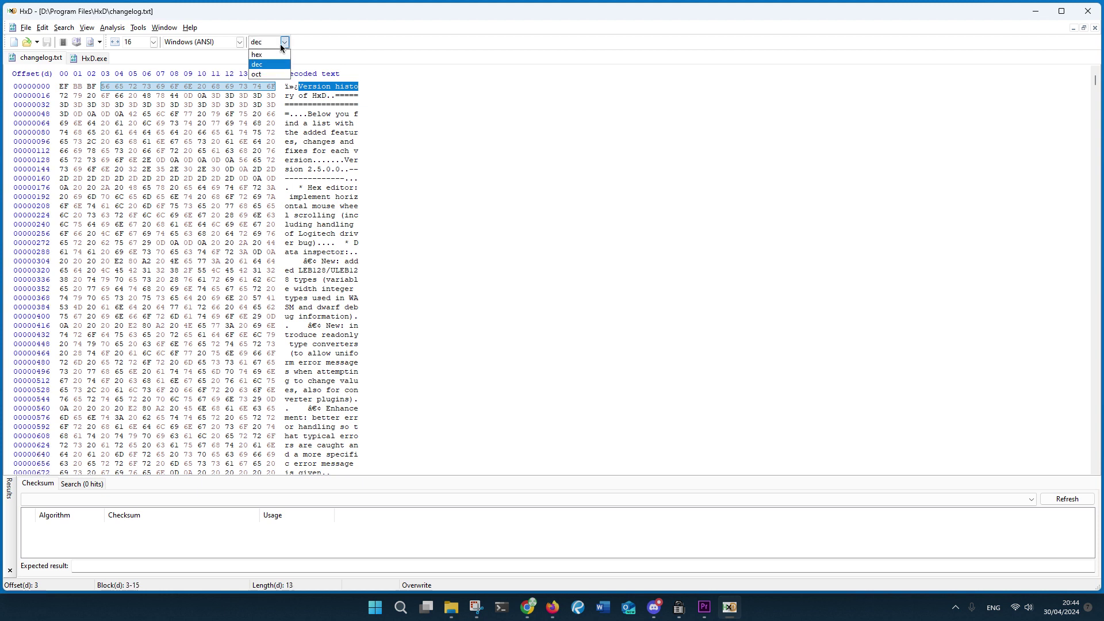
{"action": "left_click", "coordinate": [281, 73]}
{"action": "left_click", "coordinate": [284, 42]}
{"action": "left_click", "coordinate": [280, 55]}
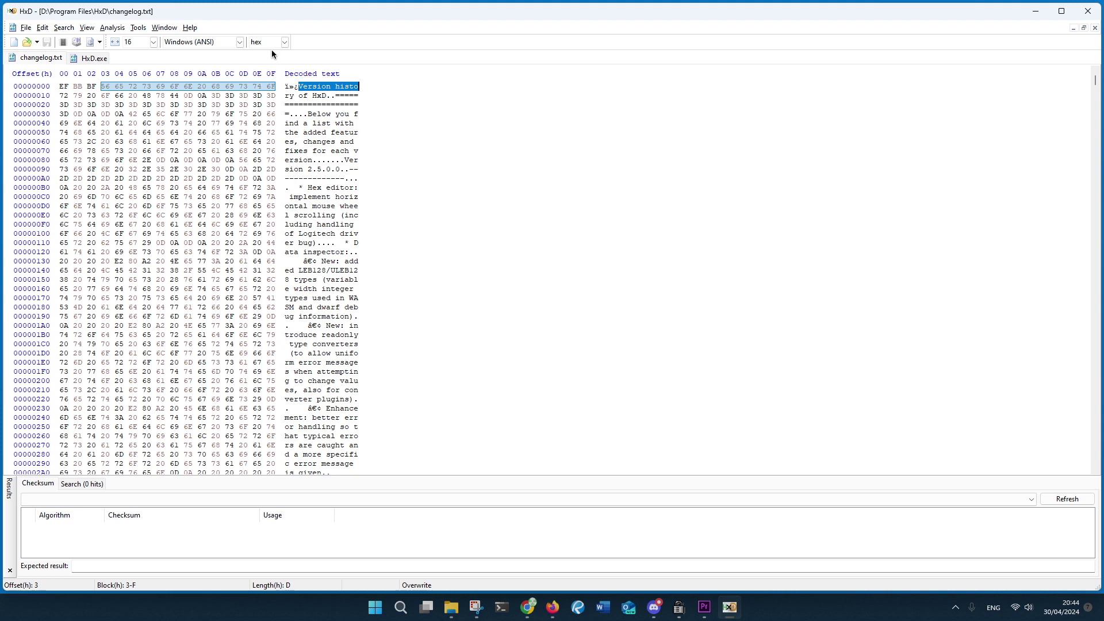
Decode text as DOS/IBM-ASCII, Macintosh and EBCDIC, then return to Windows (ANSI)
{"action": "left_click", "coordinate": [241, 42]}
{"action": "left_click", "coordinate": [199, 61]}
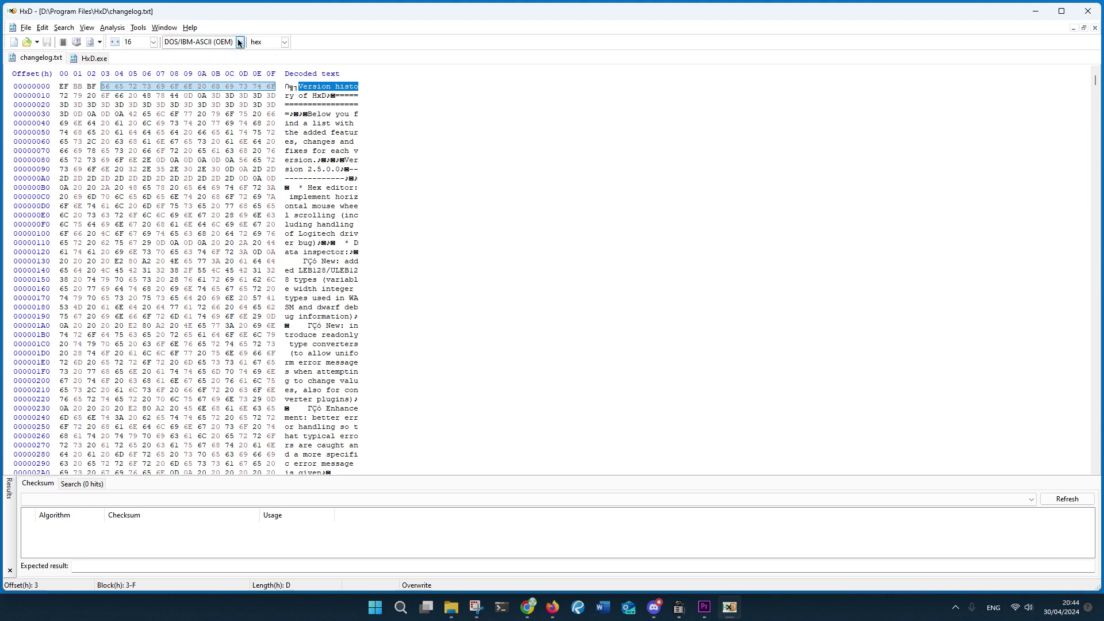
{"action": "left_click_drag", "start_coordinate": [286, 86], "coordinate": [299, 95]}
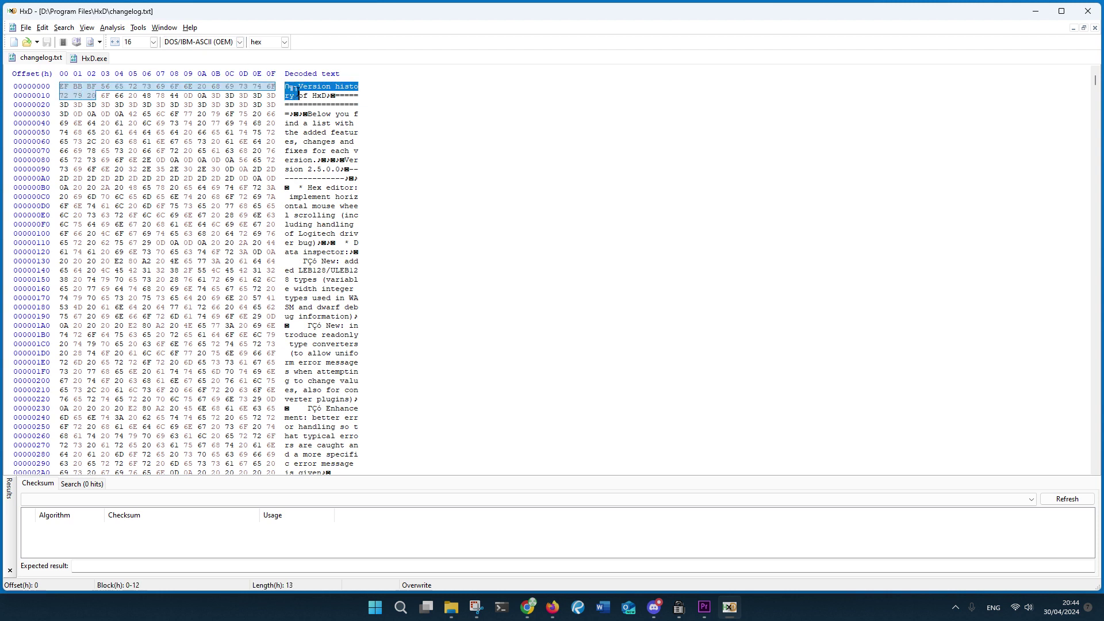
{"action": "left_click", "coordinate": [240, 42]}
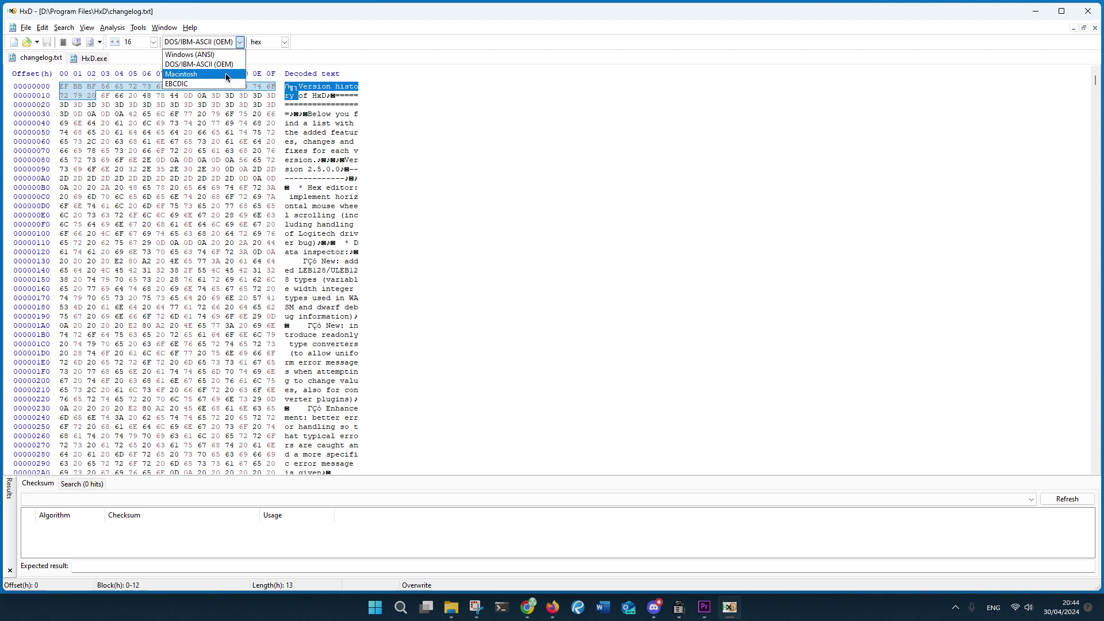
{"action": "left_click", "coordinate": [199, 77]}
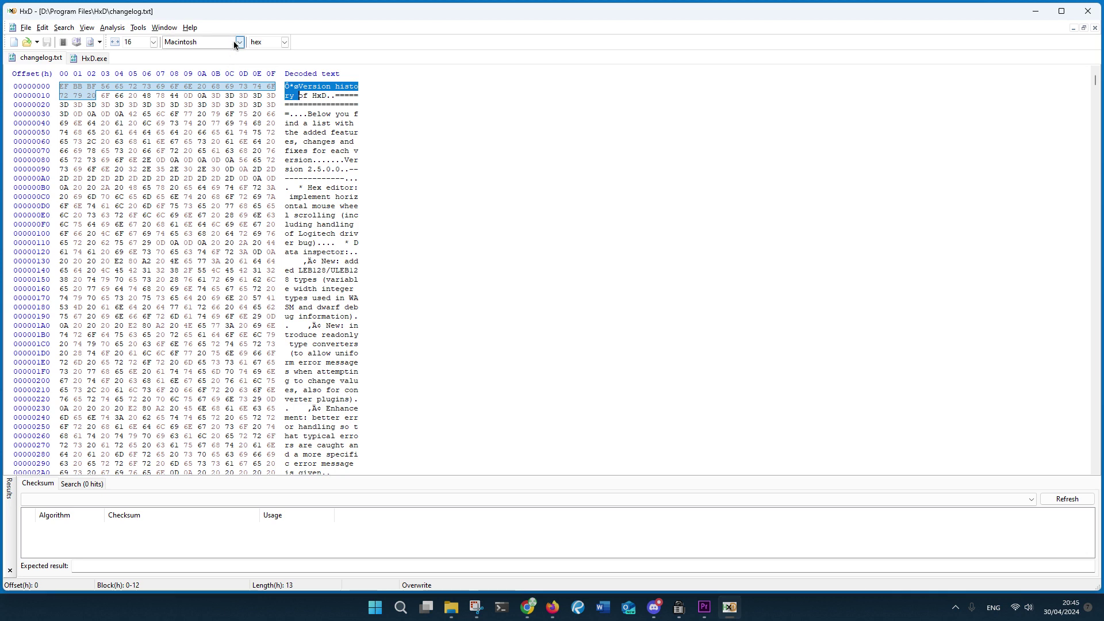
{"action": "left_click", "coordinate": [239, 42]}
{"action": "left_click", "coordinate": [227, 85]}
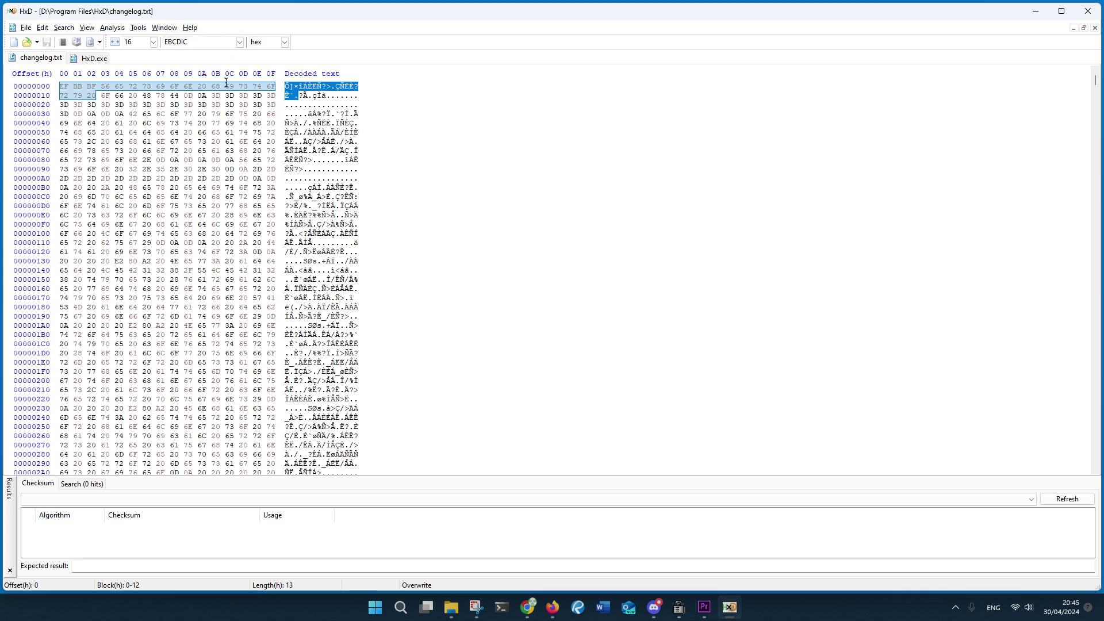
{"action": "left_click", "coordinate": [239, 43]}
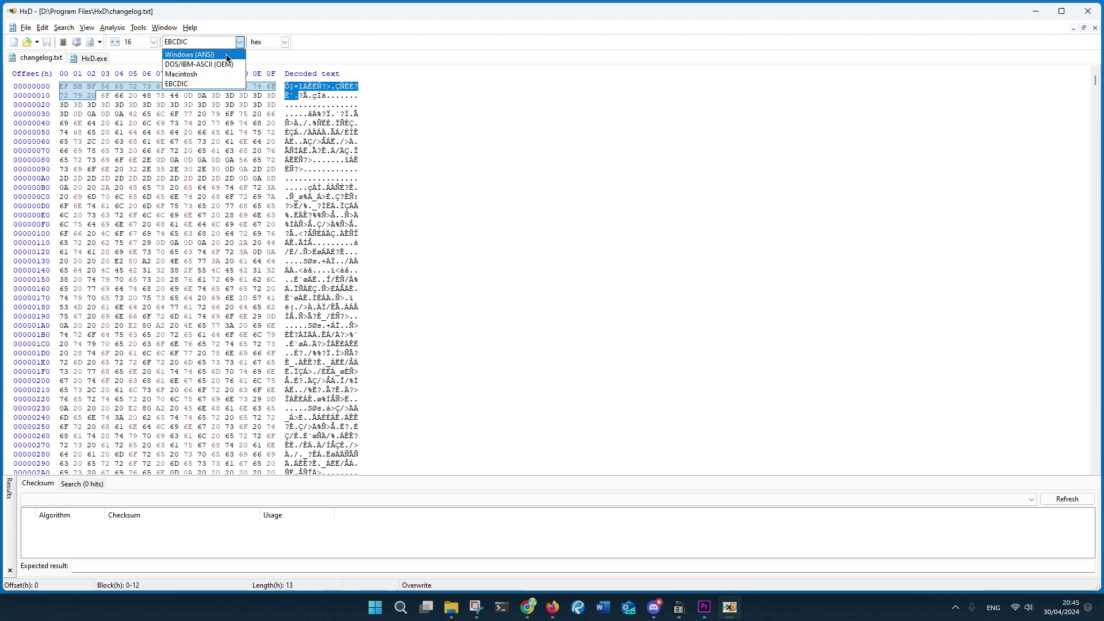
{"action": "left_click", "coordinate": [231, 56]}
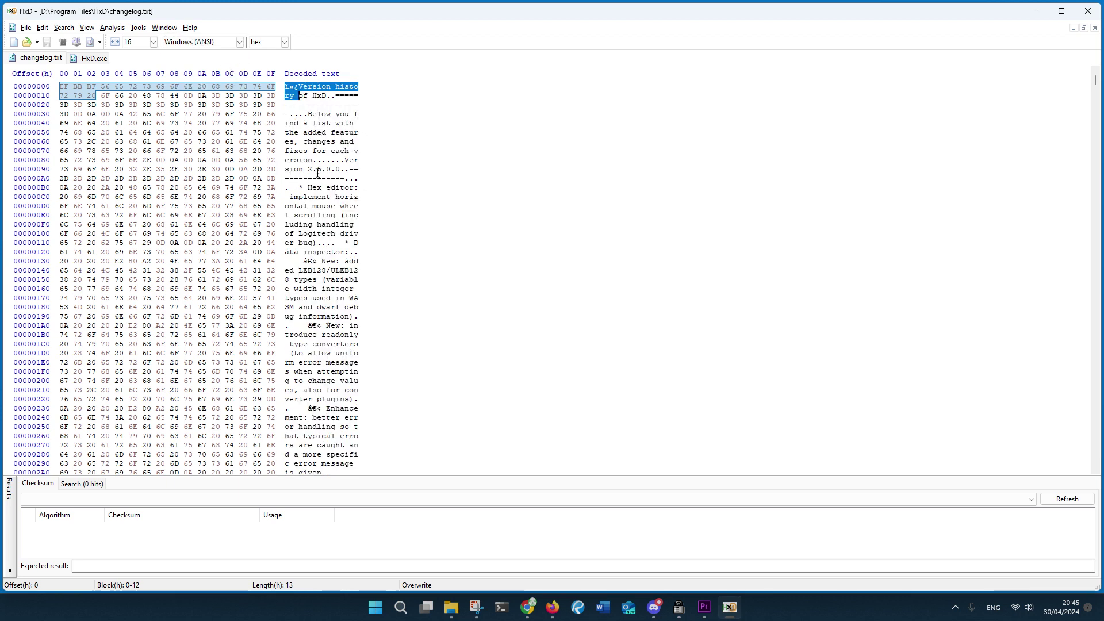
{"action": "left_click", "coordinate": [89, 59]}
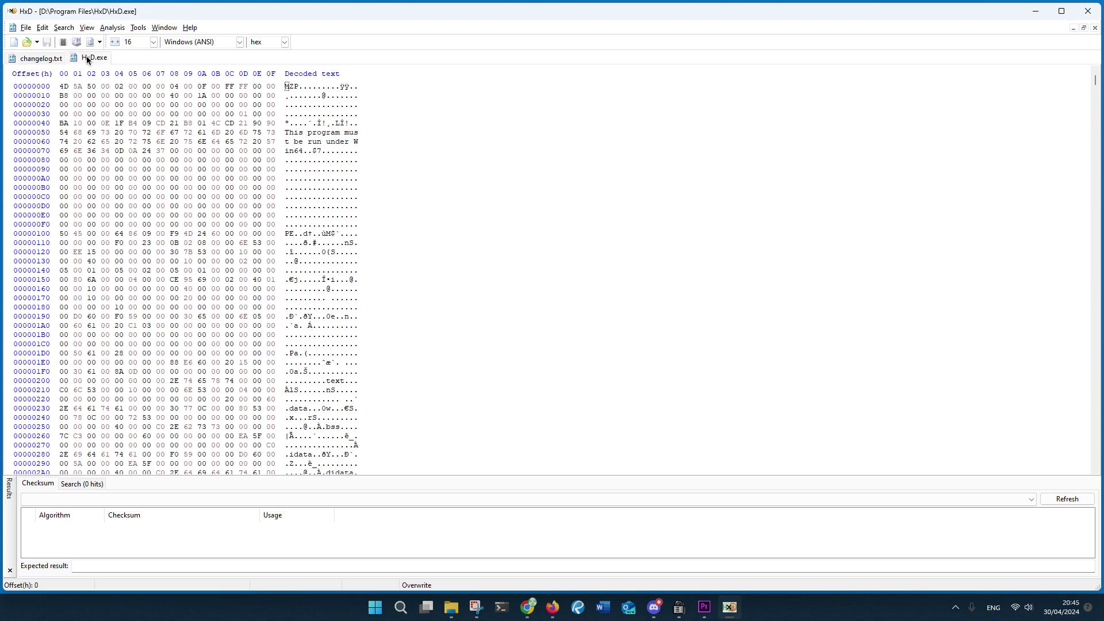
{"action": "scroll", "coordinate": [402, 111], "scroll_direction": "down", "scroll_amount": 1}
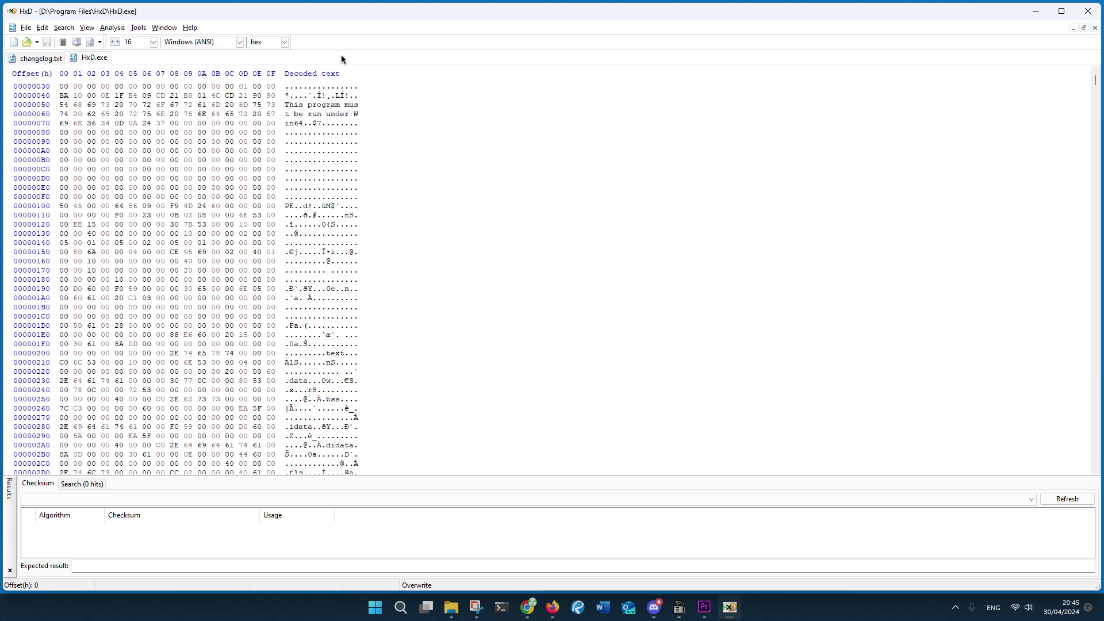
{"action": "scroll", "coordinate": [368, 156], "scroll_direction": "up", "scroll_amount": 1}
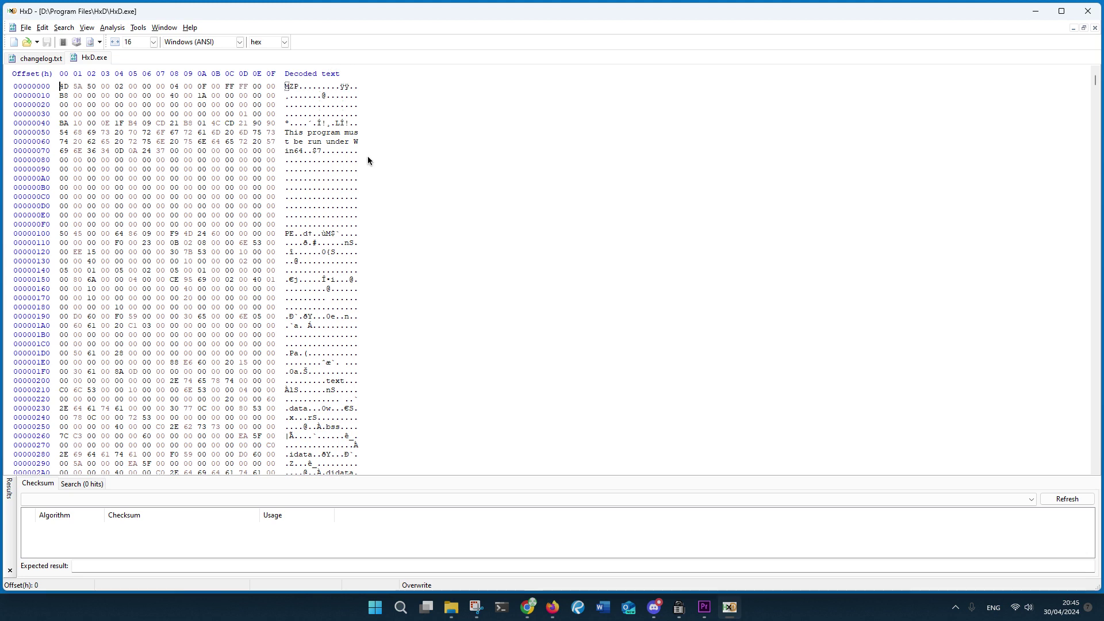
{"action": "left_click", "coordinate": [286, 86]}
{"action": "left_click_drag", "start_coordinate": [285, 86], "coordinate": [301, 87]}
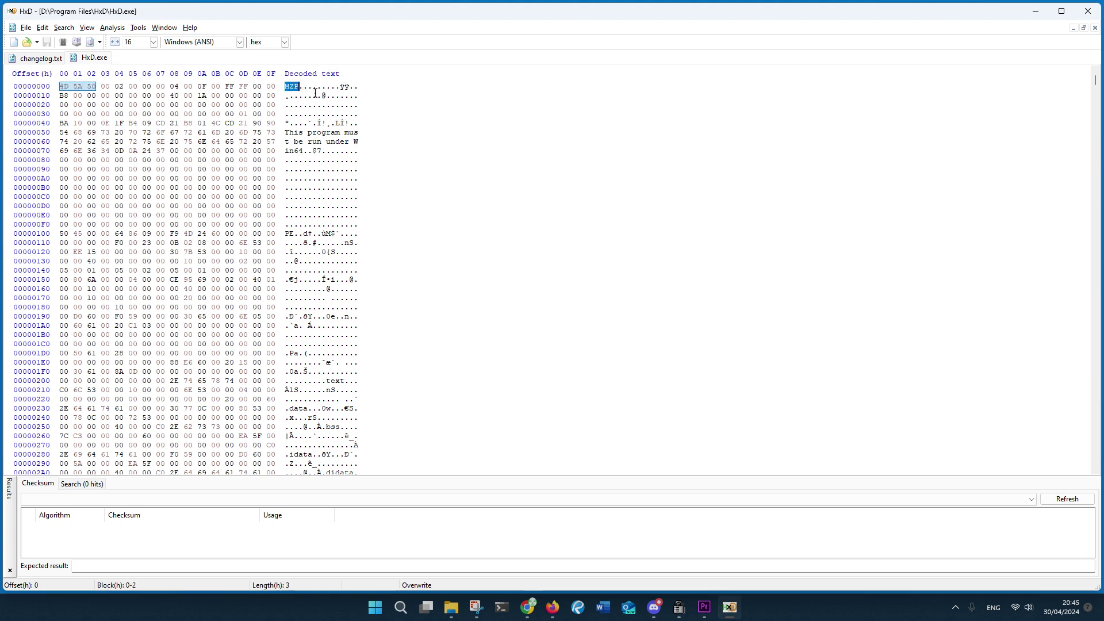
{"action": "left_click_drag", "start_coordinate": [314, 92], "coordinate": [341, 86]}
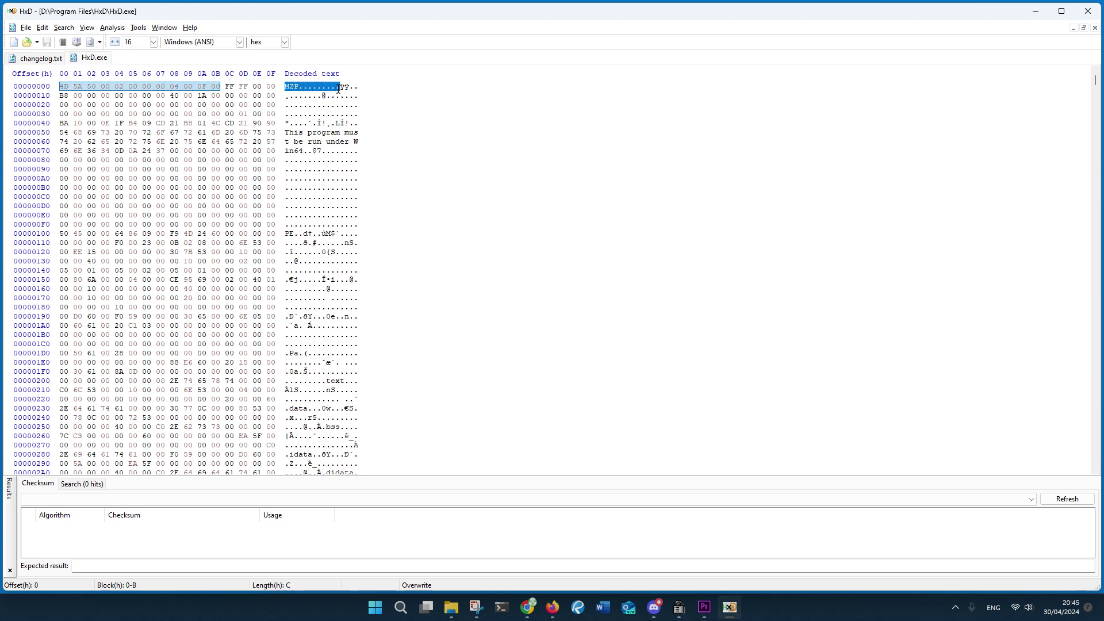
{"action": "left_click", "coordinate": [370, 92]}
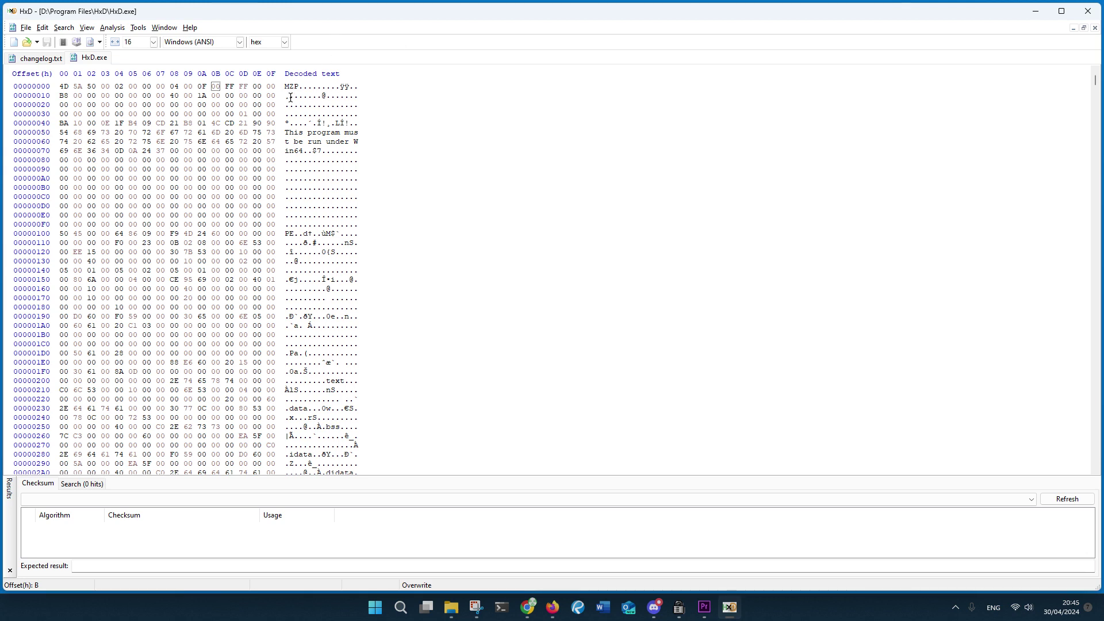
{"action": "left_click_drag", "start_coordinate": [286, 86], "coordinate": [295, 87]}
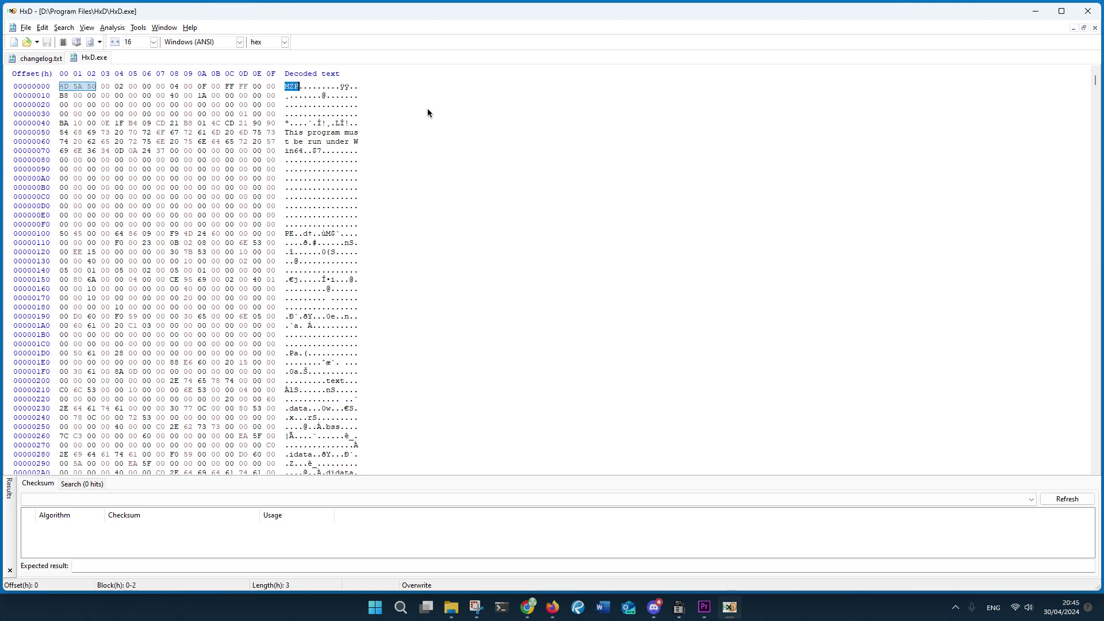
{"action": "left_click_drag", "start_coordinate": [345, 132], "coordinate": [357, 132]}
{"action": "left_click", "coordinate": [352, 132]}
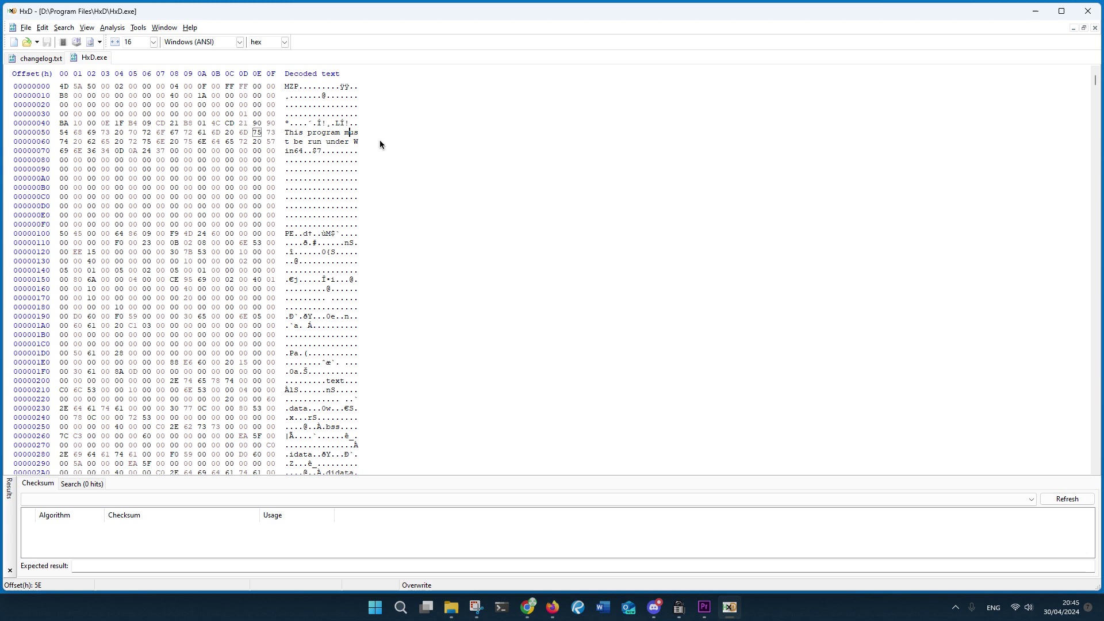
{"action": "left_click", "coordinate": [287, 132]}
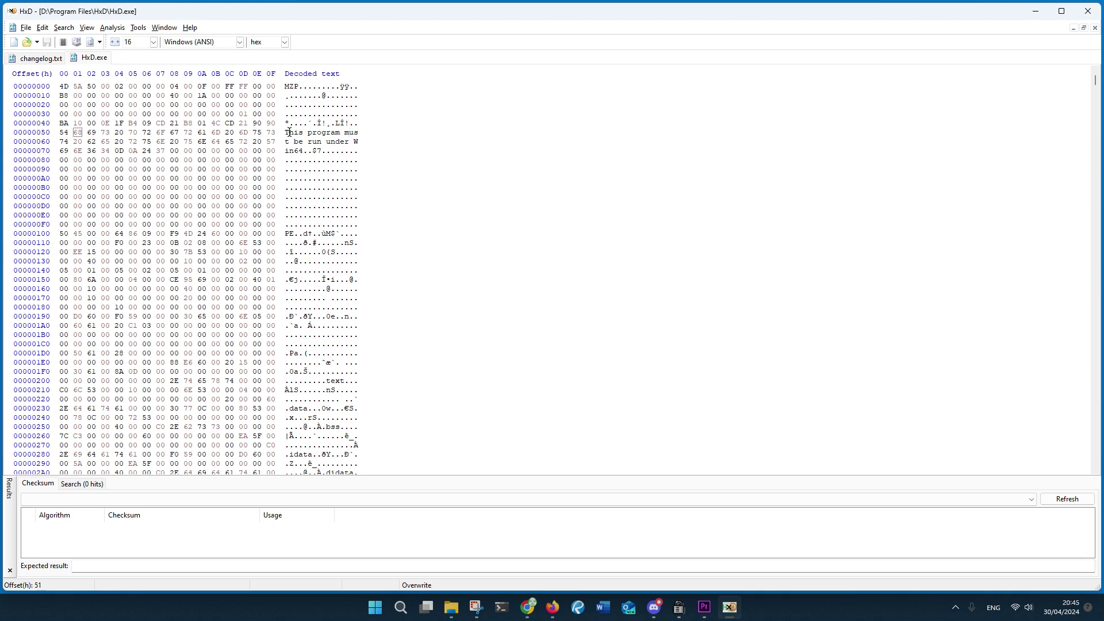
{"action": "left_click_drag", "start_coordinate": [285, 132], "coordinate": [321, 151]}
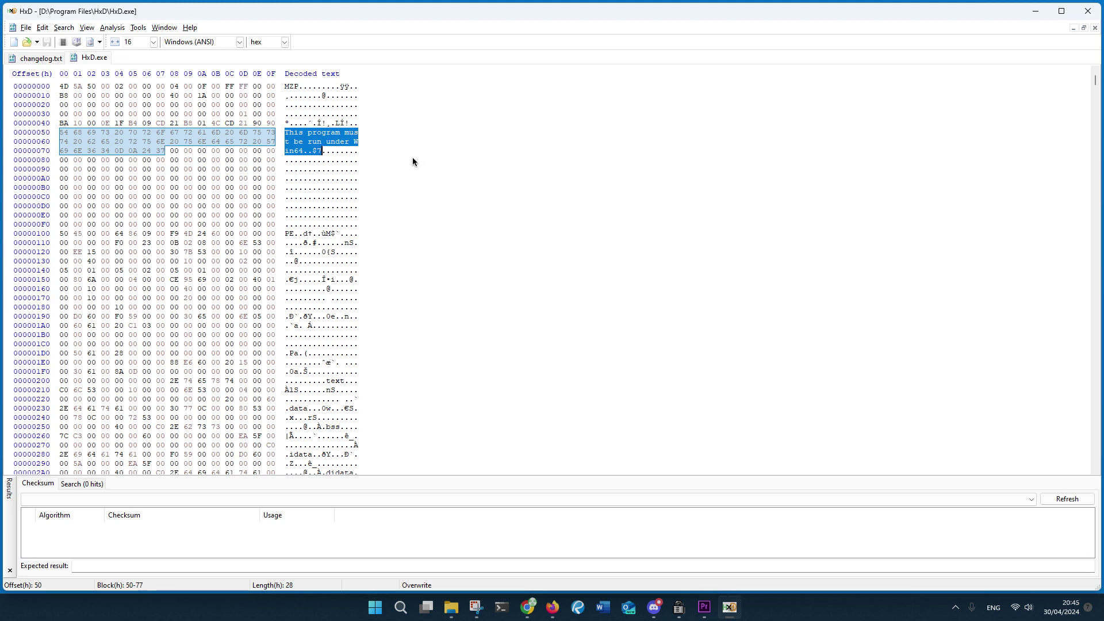
{"action": "scroll", "coordinate": [412, 270], "scroll_direction": "down", "scroll_amount": 1}
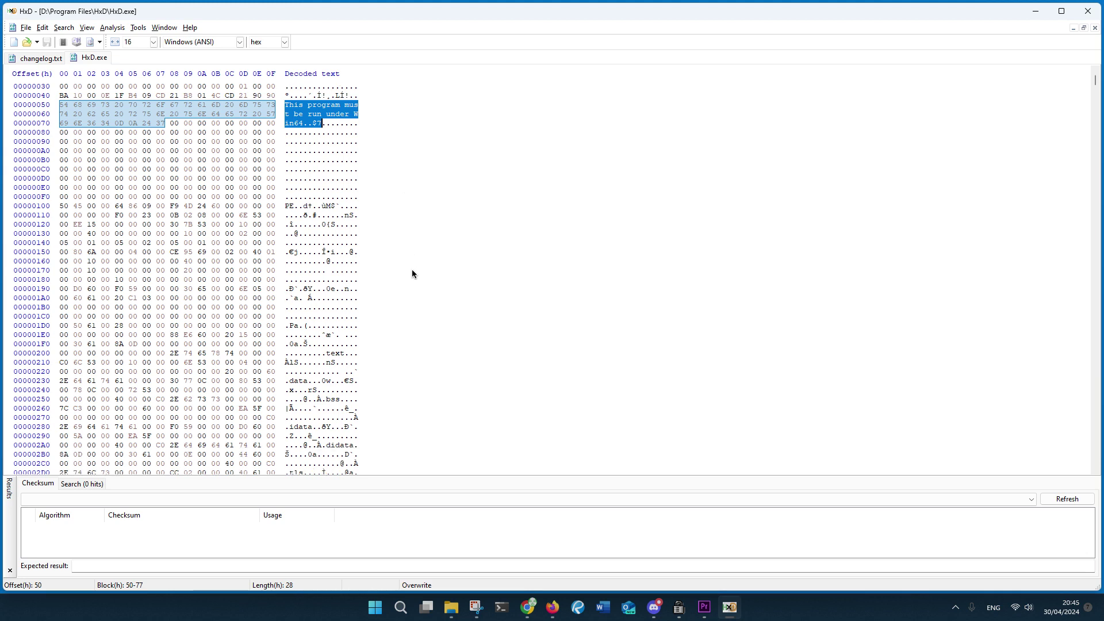
{"action": "scroll", "coordinate": [412, 269], "scroll_direction": "down", "scroll_amount": 2}
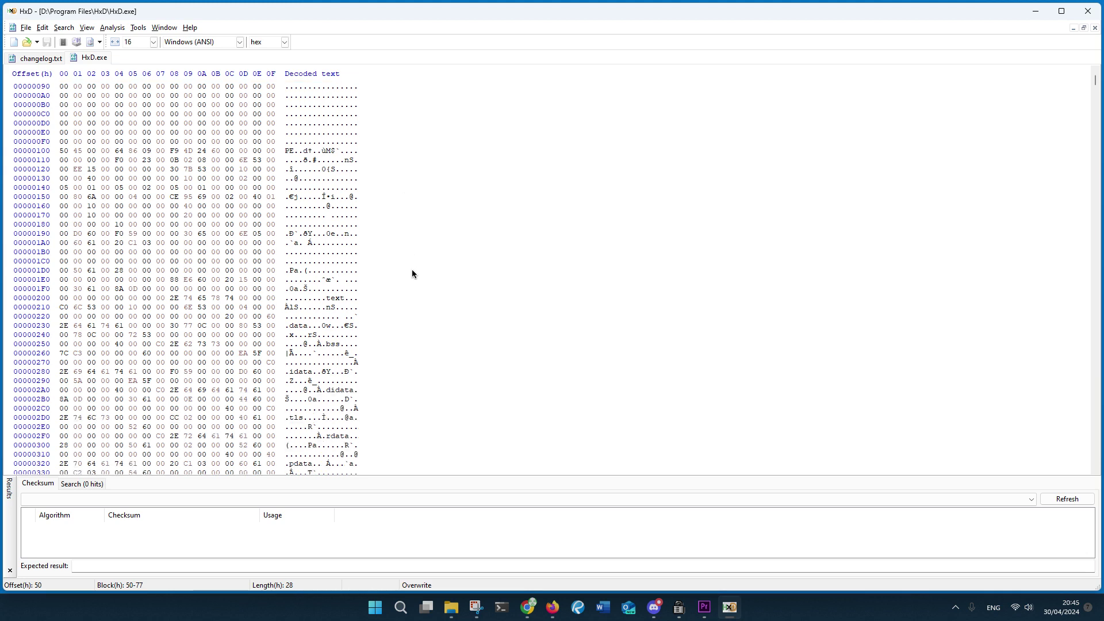
{"action": "left_click", "coordinate": [325, 326]}
{"action": "left_click_drag", "start_coordinate": [326, 325], "coordinate": [364, 374]}
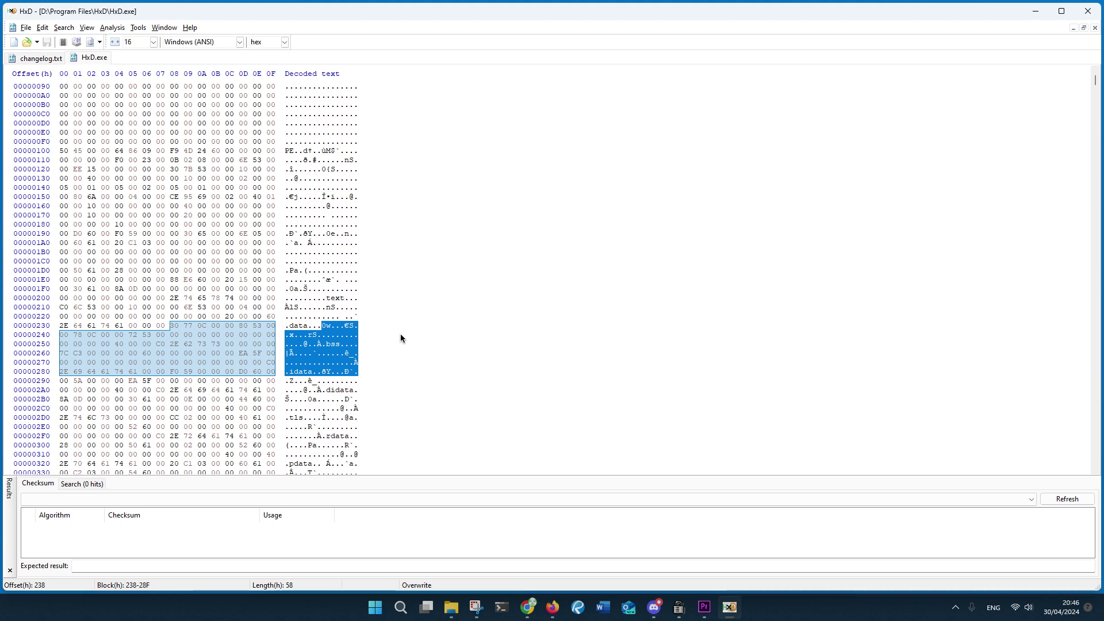
{"action": "scroll", "coordinate": [401, 334], "scroll_direction": "down", "scroll_amount": 1}
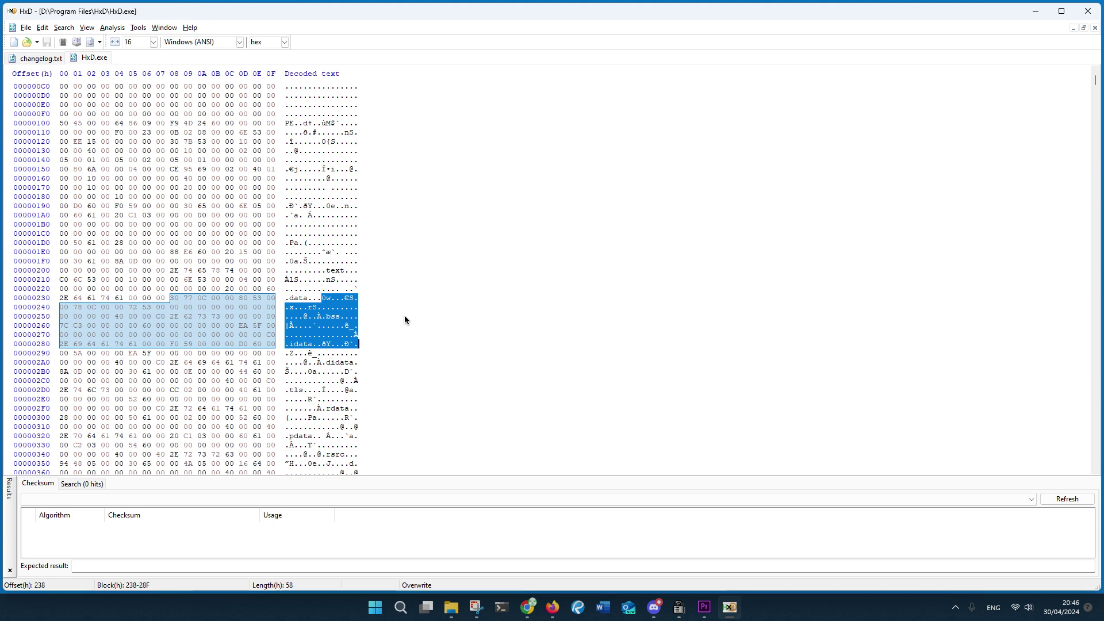
{"action": "scroll", "coordinate": [405, 315], "scroll_direction": "down", "scroll_amount": 2}
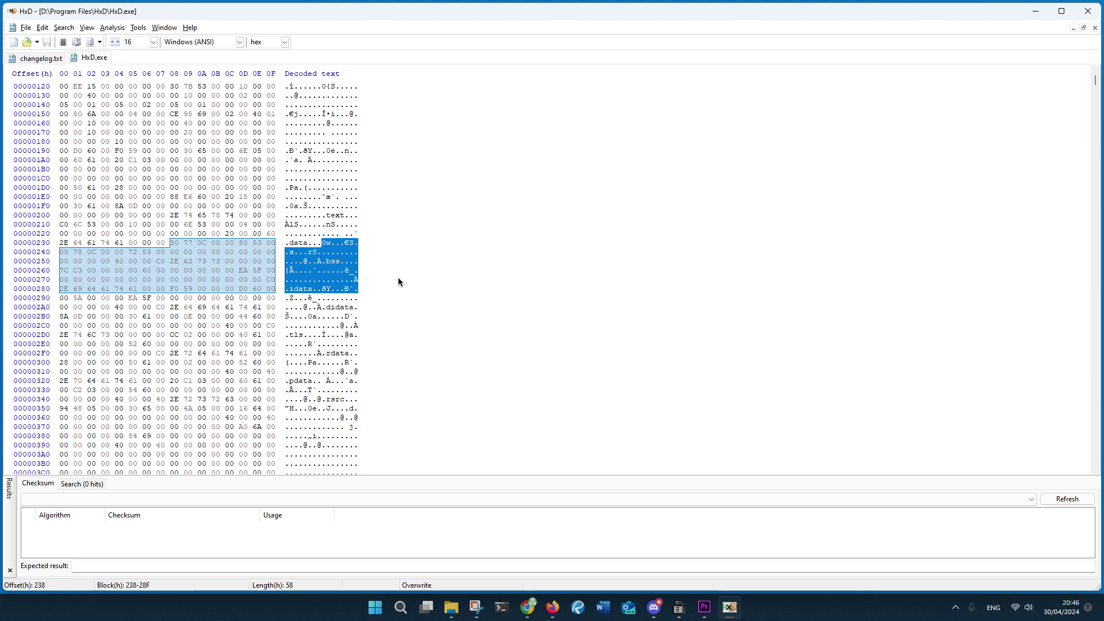
{"action": "scroll", "coordinate": [398, 246], "scroll_direction": "down", "scroll_amount": 2}
{"action": "scroll", "coordinate": [398, 246], "scroll_direction": "down", "scroll_amount": 2}
{"action": "scroll", "coordinate": [398, 245], "scroll_direction": "down", "scroll_amount": 2}
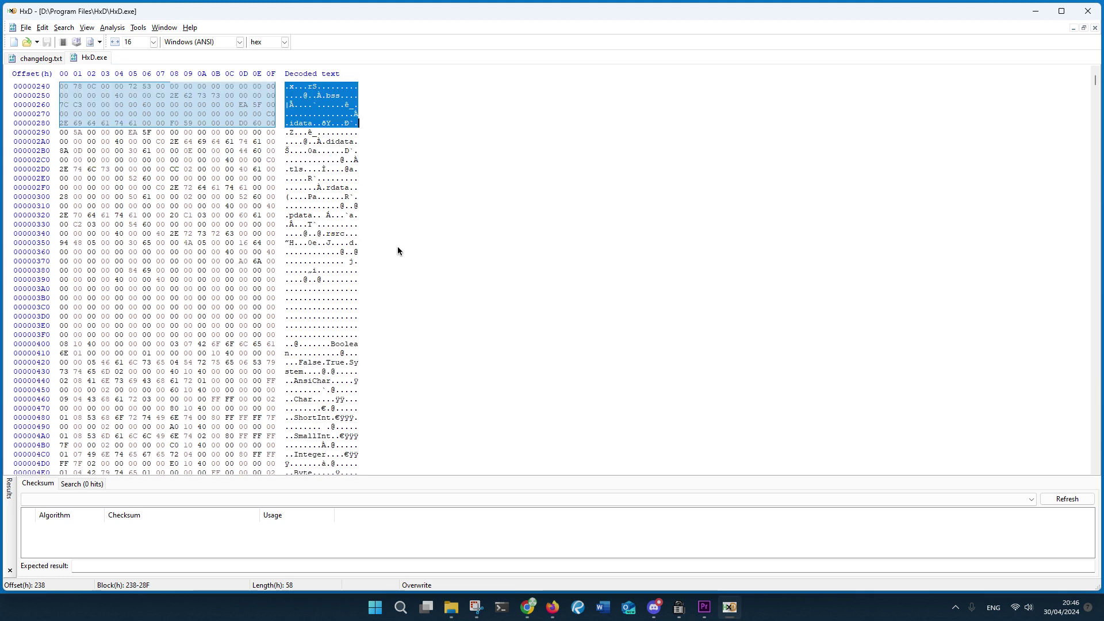
{"action": "scroll", "coordinate": [398, 246], "scroll_direction": "down", "scroll_amount": 1}
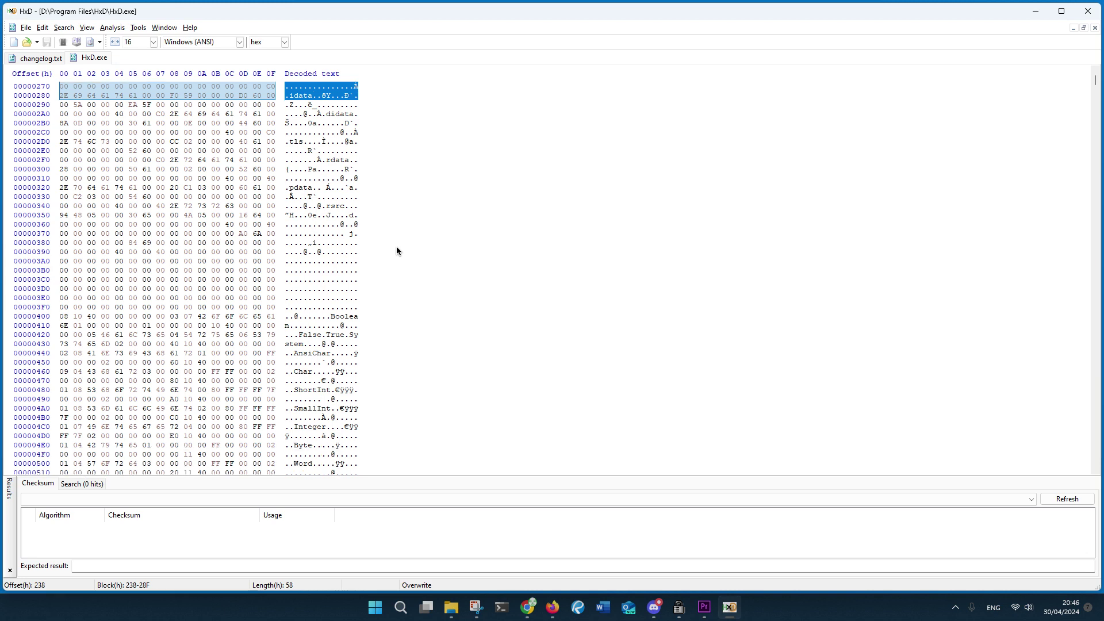
{"action": "scroll", "coordinate": [395, 246], "scroll_direction": "down", "scroll_amount": 2}
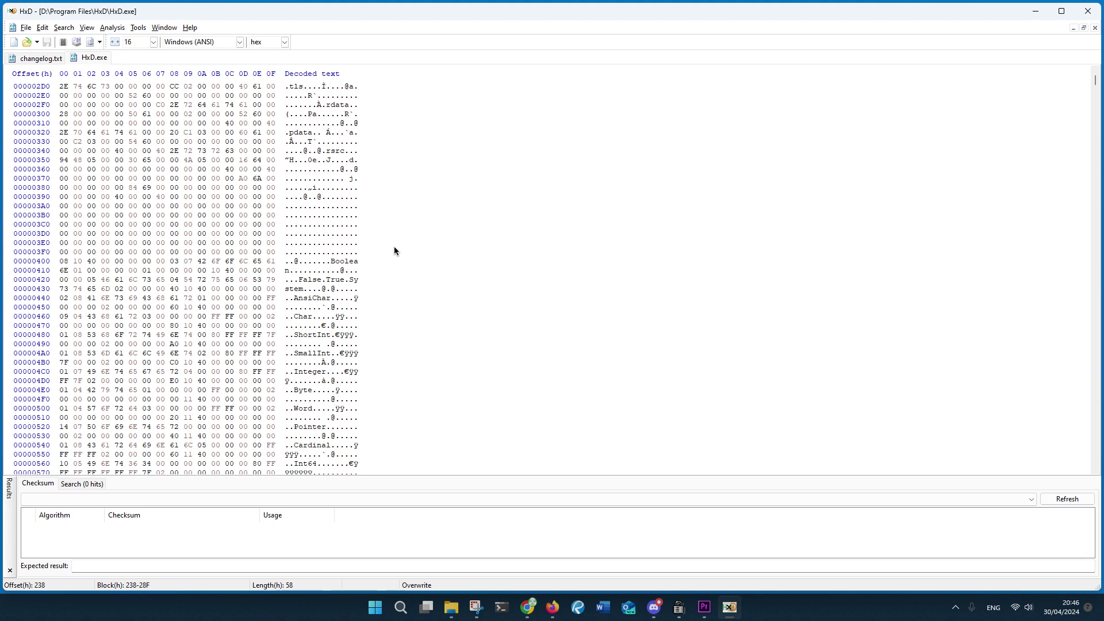
{"action": "scroll", "coordinate": [394, 246], "scroll_direction": "down", "scroll_amount": 4}
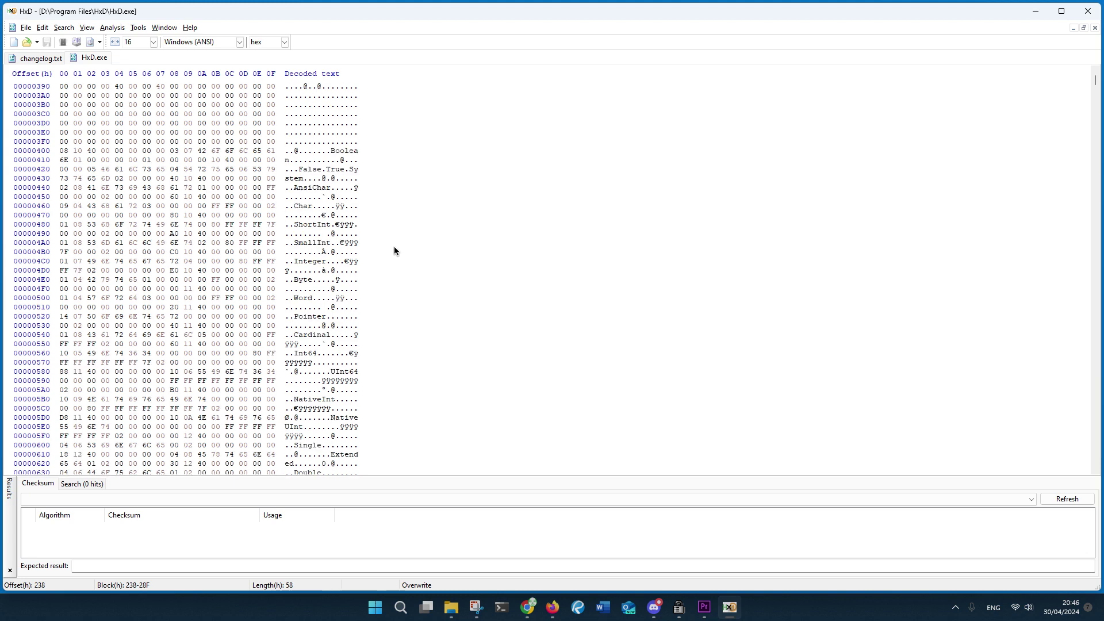
{"action": "scroll", "coordinate": [394, 245], "scroll_direction": "down", "scroll_amount": 2}
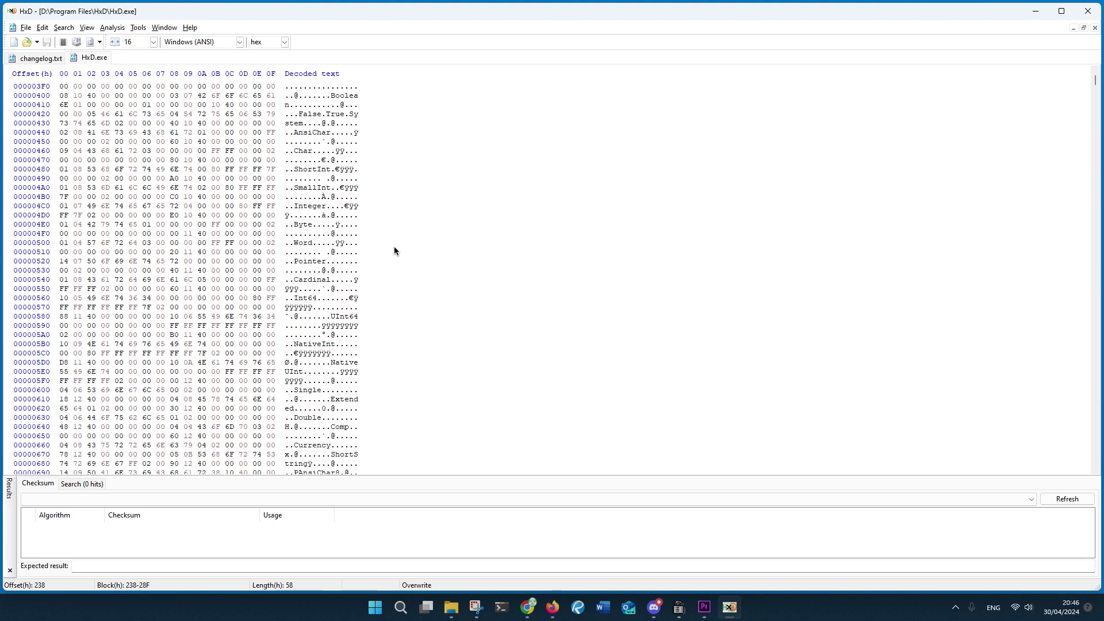
{"action": "scroll", "coordinate": [394, 246], "scroll_direction": "down", "scroll_amount": 2}
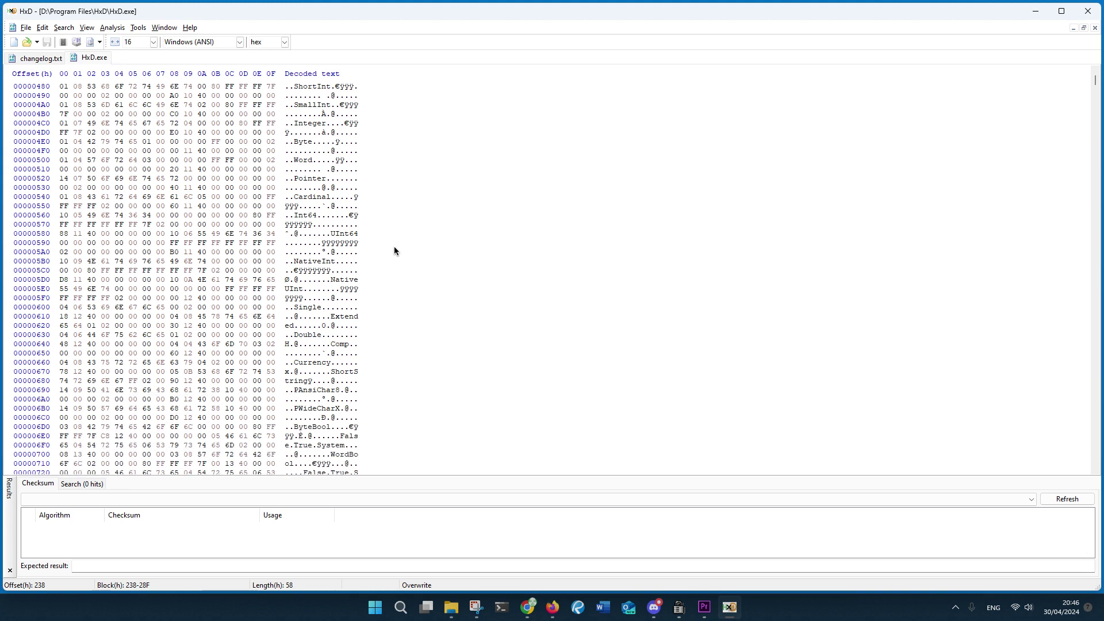
{"action": "scroll", "coordinate": [395, 246], "scroll_direction": "down", "scroll_amount": 3}
{"action": "scroll", "coordinate": [394, 246], "scroll_direction": "down", "scroll_amount": 3}
{"action": "scroll", "coordinate": [394, 247], "scroll_direction": "down", "scroll_amount": 2}
{"action": "scroll", "coordinate": [394, 246], "scroll_direction": "down", "scroll_amount": 2}
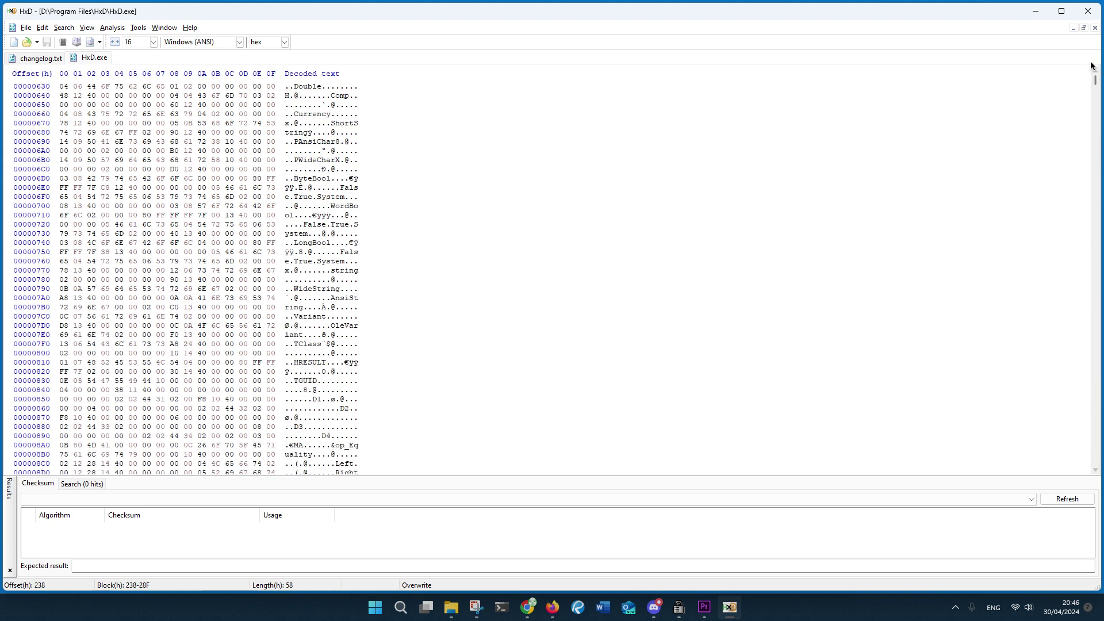
{"action": "mouse_move", "coordinate": [1096, 81]}
{"action": "left_mouse_down"}
{"action": "mouse_move", "coordinate": [1095, 141]}
{"action": "mouse_move", "coordinate": [1094, 128]}
{"action": "left_mouse_up"}
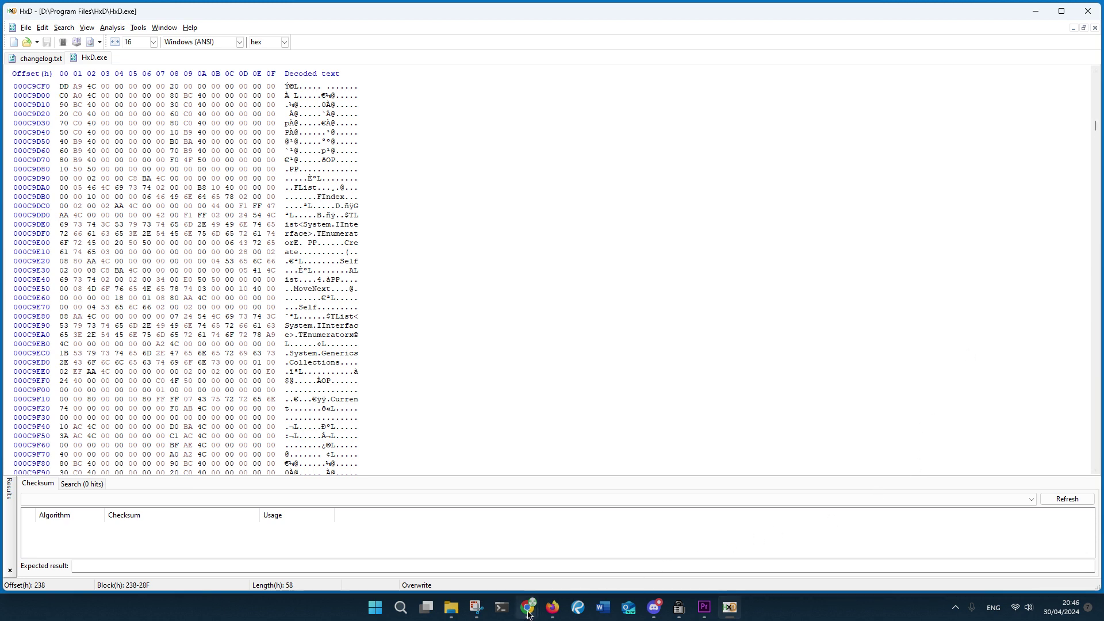
{"action": "mouse_move", "coordinate": [451, 608]}
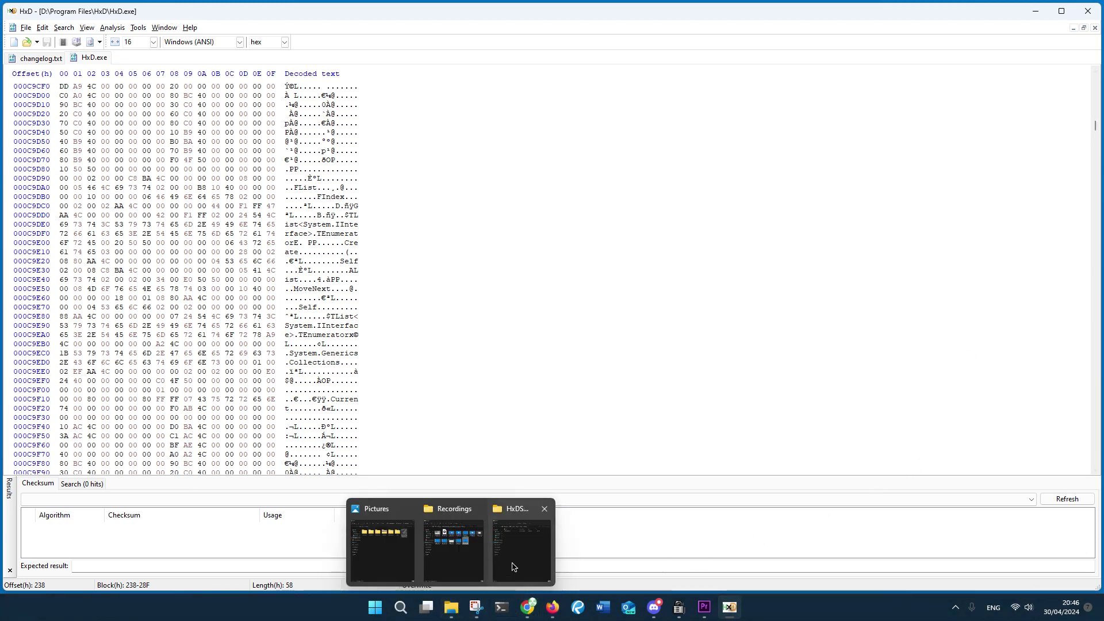
Maximize the Recordings folder window, then drag the Pictures photo onto HxD
{"action": "left_click", "coordinate": [457, 552]}
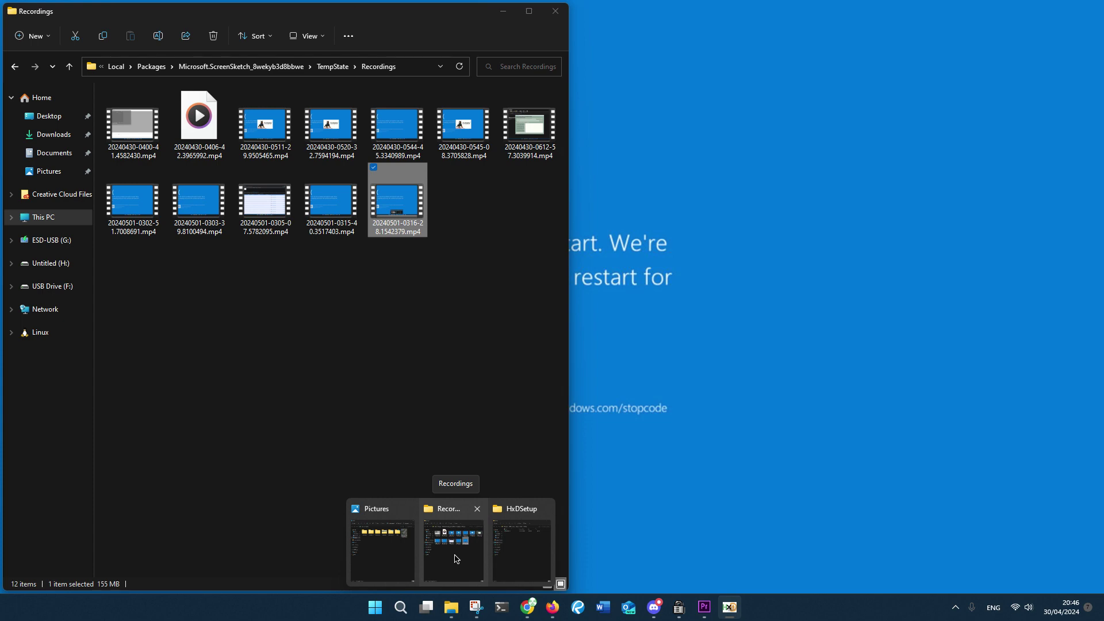
{"action": "key", "text": "super+Up"}
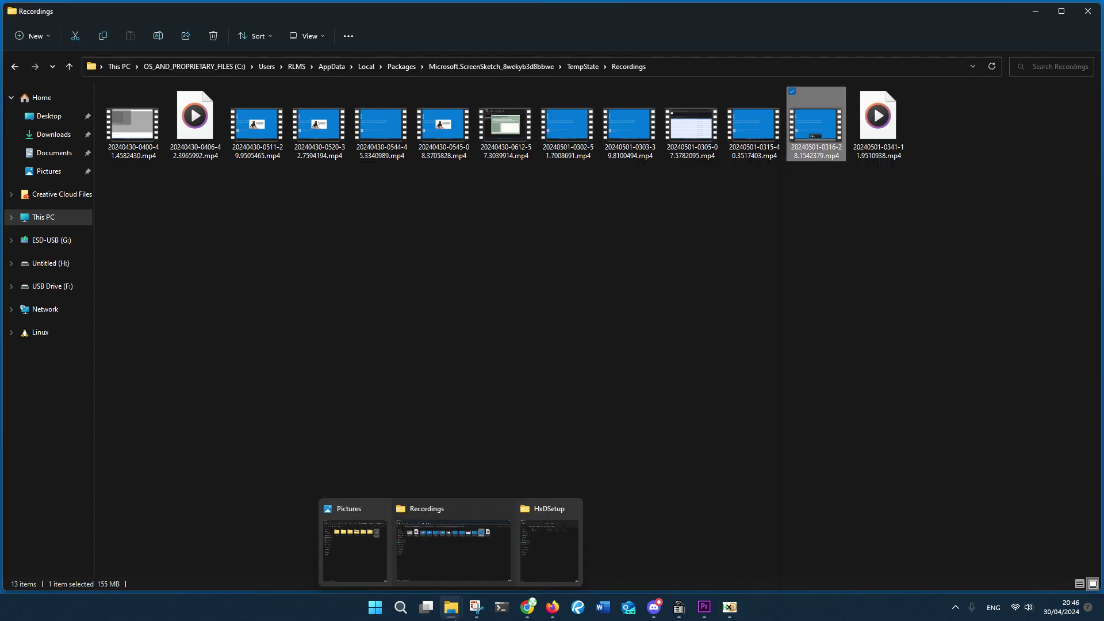
{"action": "left_click", "coordinate": [354, 544]}
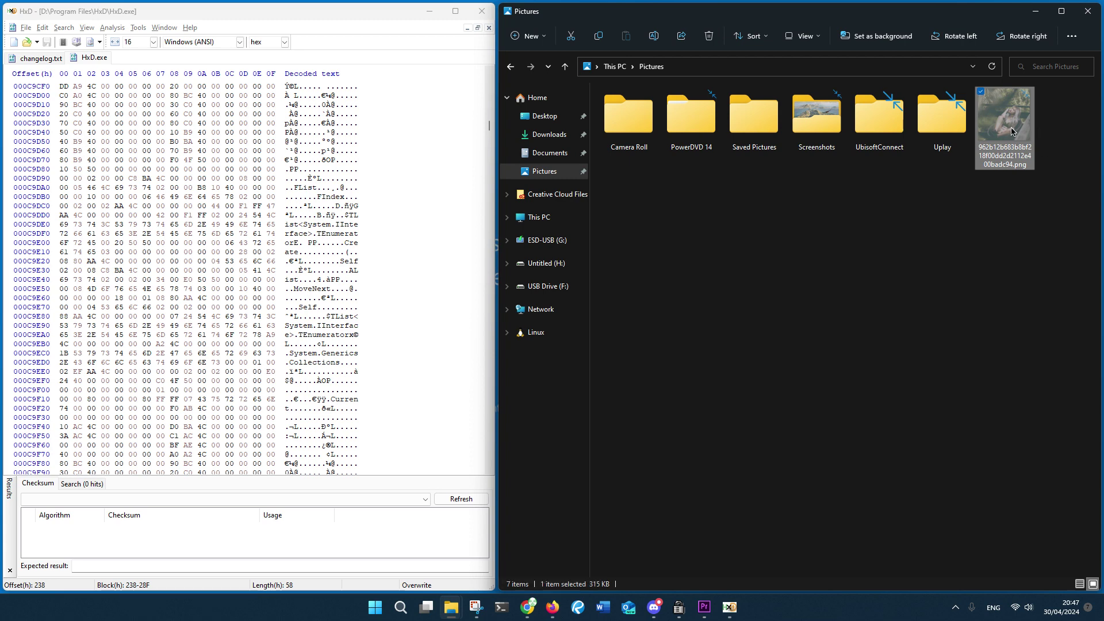
{"action": "left_click_drag", "start_coordinate": [1006, 129], "coordinate": [405, 129]}
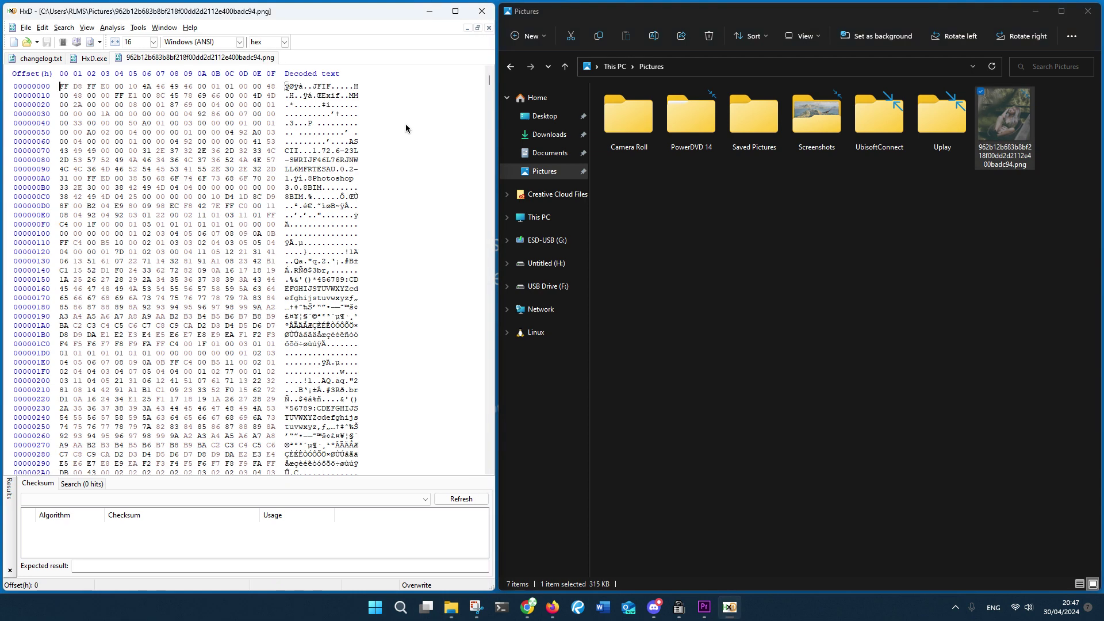
Minimize Explorer and select the photo's JFIF signature and ASCII header text bytes
{"action": "left_click", "coordinate": [1032, 18]}
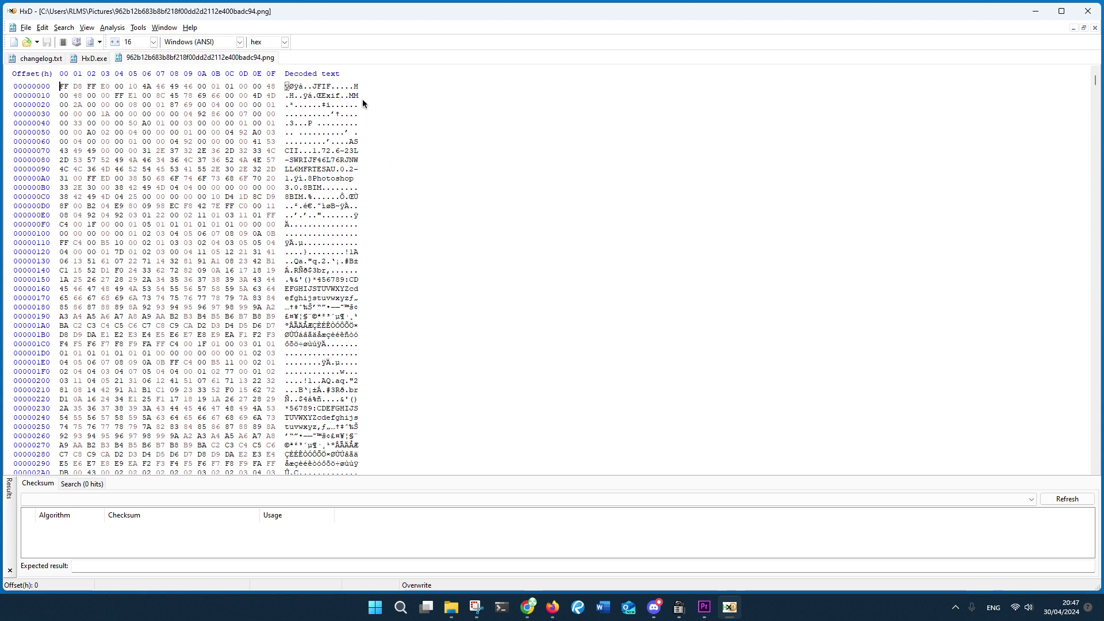
{"action": "left_click_drag", "start_coordinate": [285, 87], "coordinate": [355, 91]}
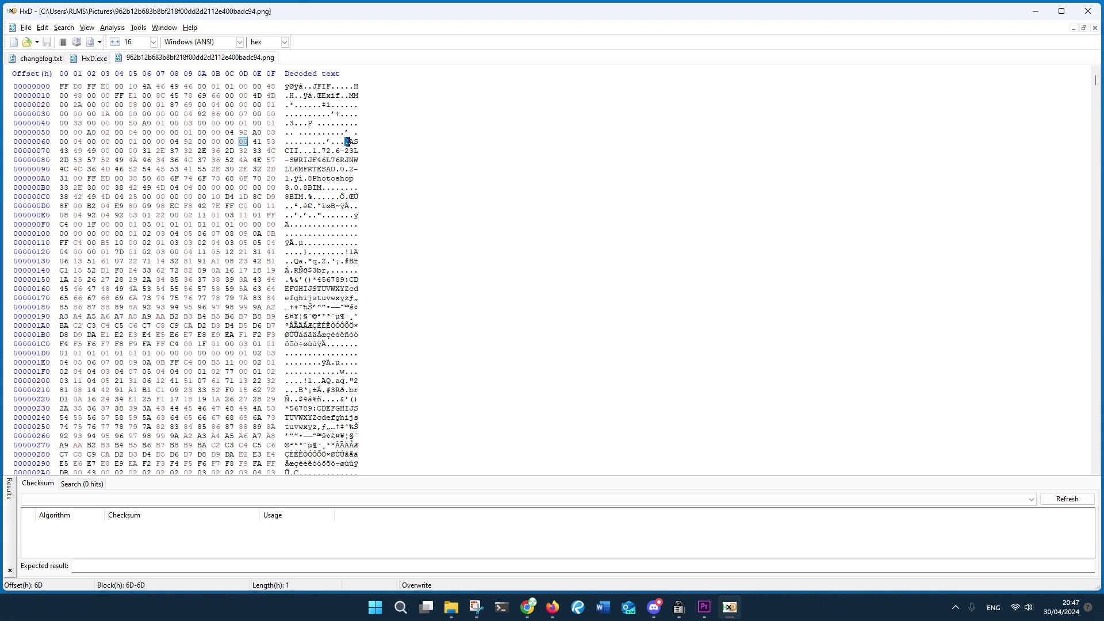
{"action": "left_click_drag", "start_coordinate": [347, 140], "coordinate": [359, 141]}
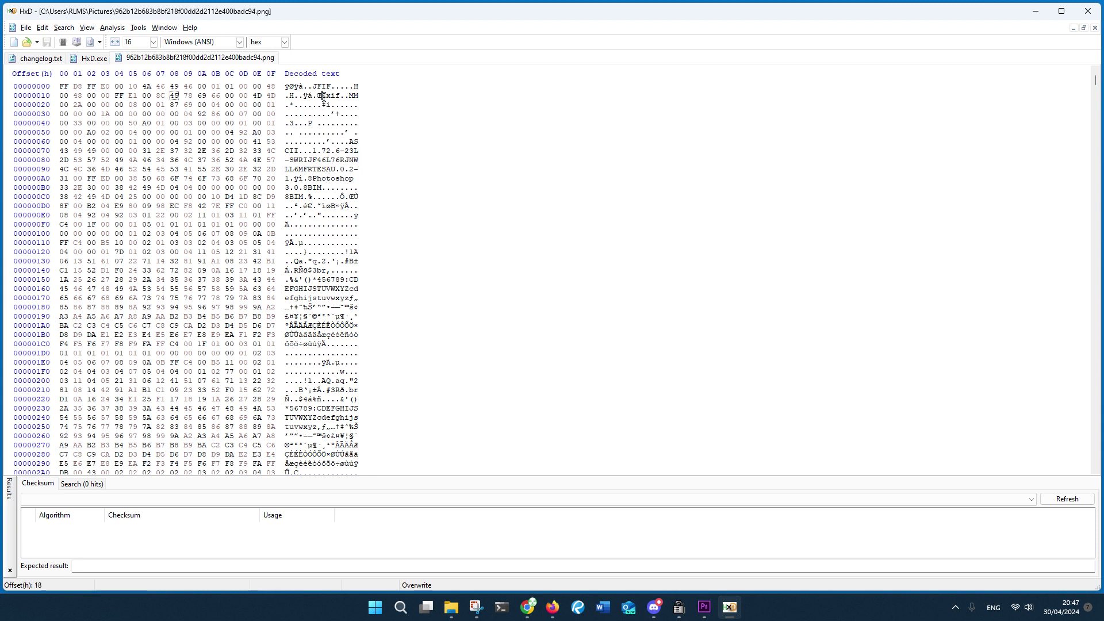
Select the Exif metadata block from offset 18 to 12F, then the data segment at 1E8
{"action": "left_click_drag", "start_coordinate": [323, 96], "coordinate": [374, 263]}
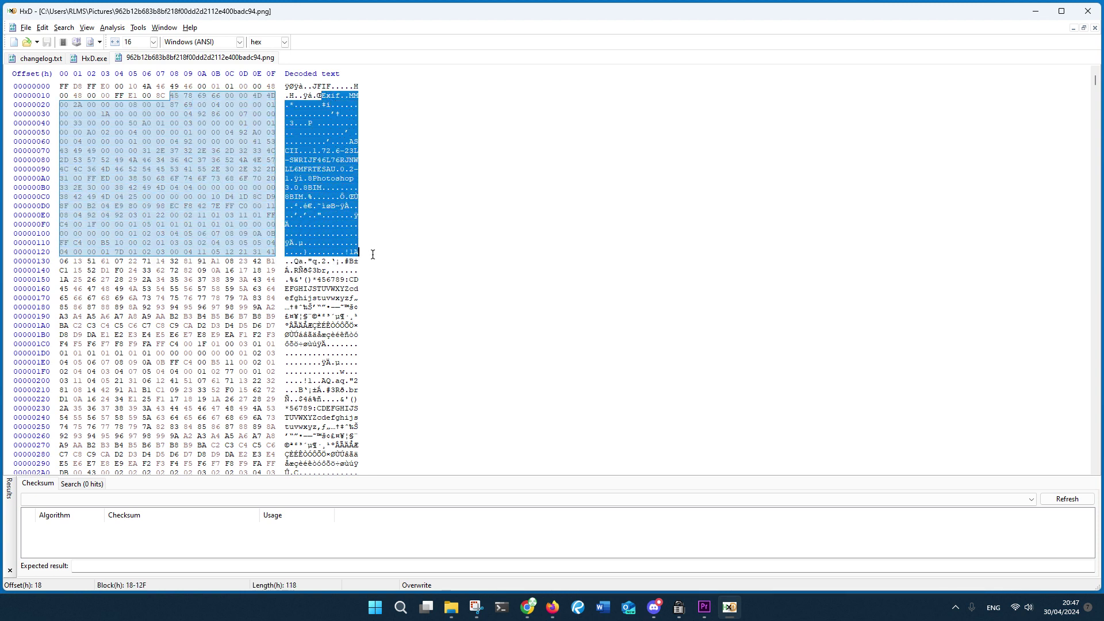
{"action": "left_click_drag", "start_coordinate": [373, 264], "coordinate": [377, 343]}
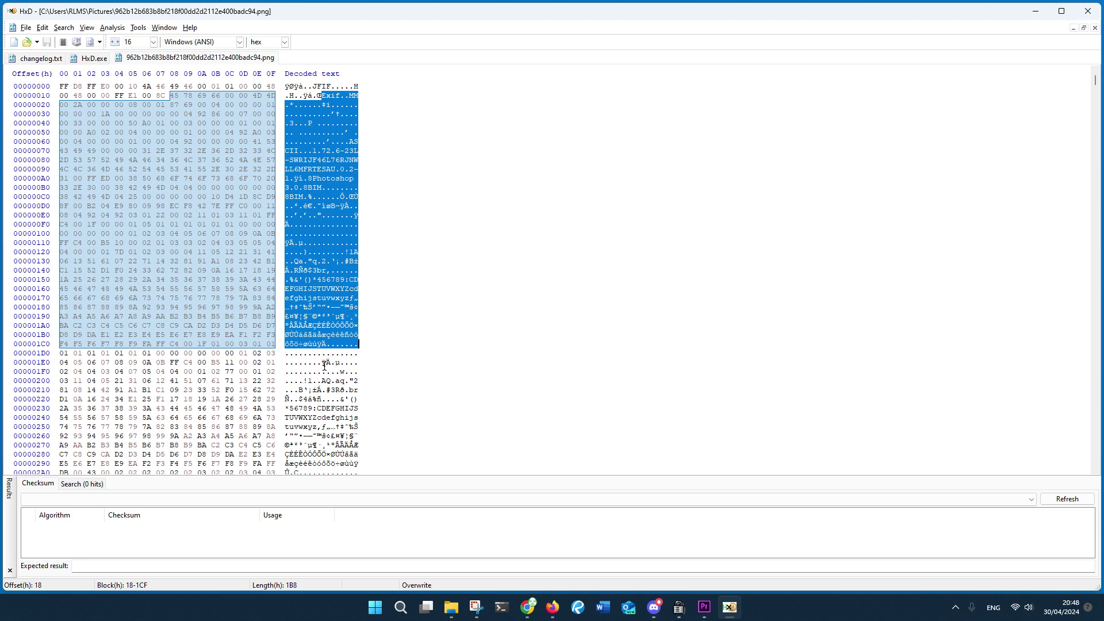
{"action": "left_click_drag", "start_coordinate": [324, 366], "coordinate": [366, 466]}
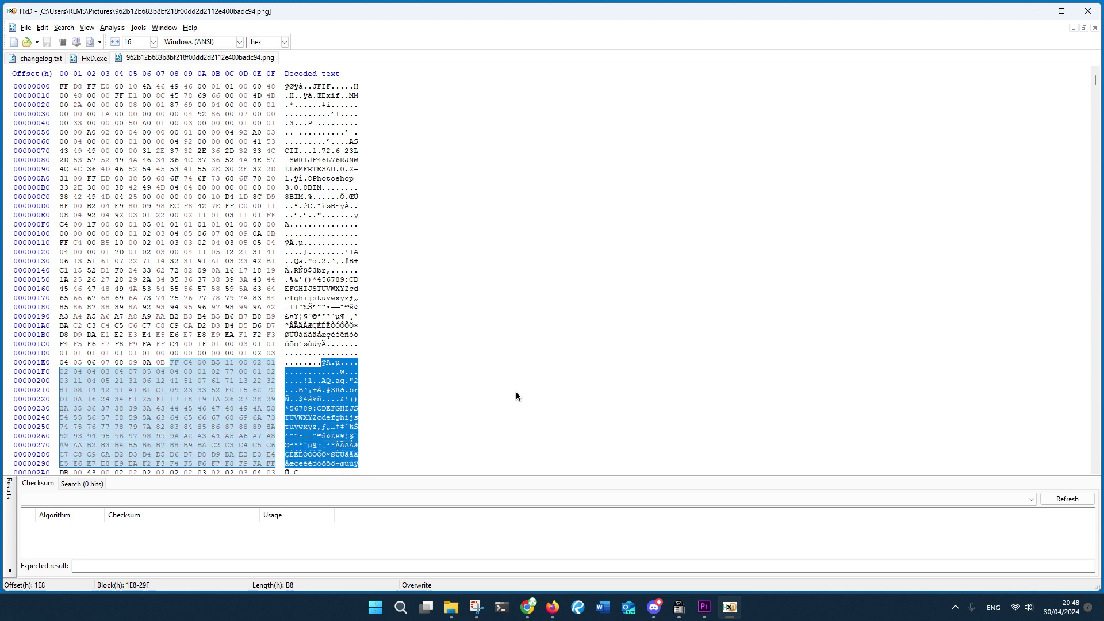
{"action": "scroll", "coordinate": [517, 392], "scroll_direction": "down", "scroll_amount": 2}
{"action": "scroll", "coordinate": [518, 391], "scroll_direction": "down", "scroll_amount": 2}
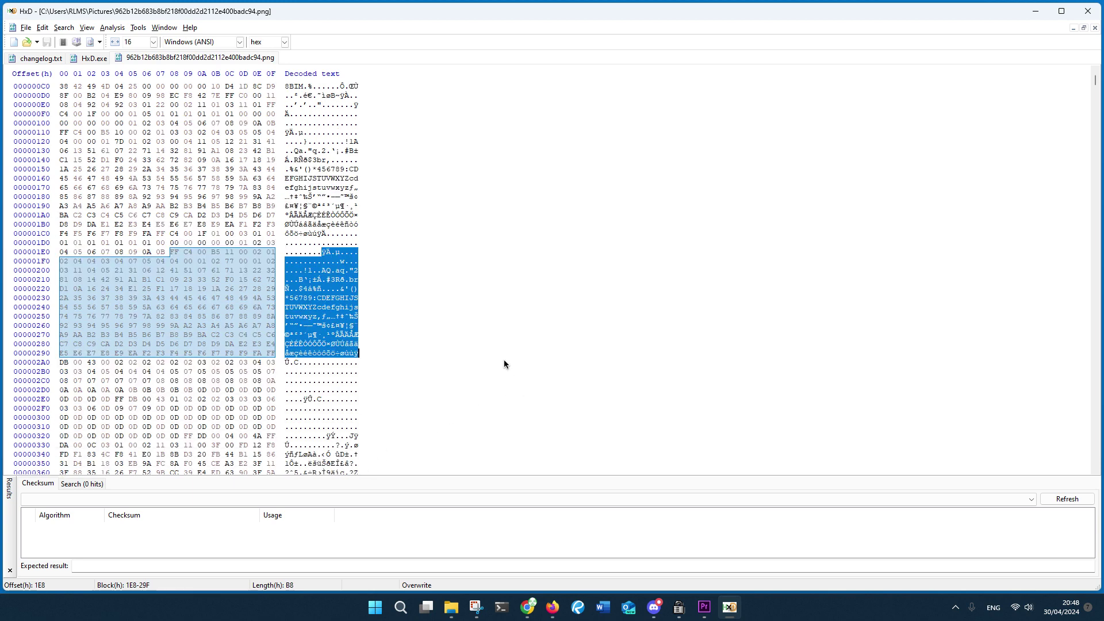
{"action": "scroll", "coordinate": [505, 360], "scroll_direction": "down", "scroll_amount": 2}
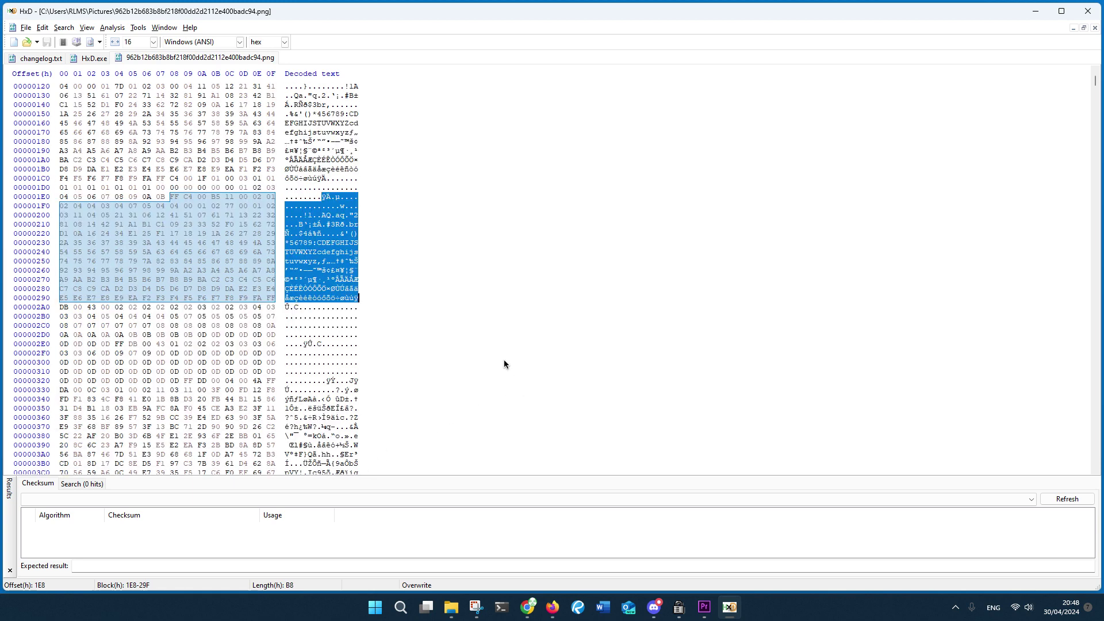
{"action": "scroll", "coordinate": [504, 359], "scroll_direction": "down", "scroll_amount": 4}
{"action": "scroll", "coordinate": [505, 360], "scroll_direction": "down", "scroll_amount": 2}
{"action": "scroll", "coordinate": [505, 360], "scroll_direction": "down", "scroll_amount": 2}
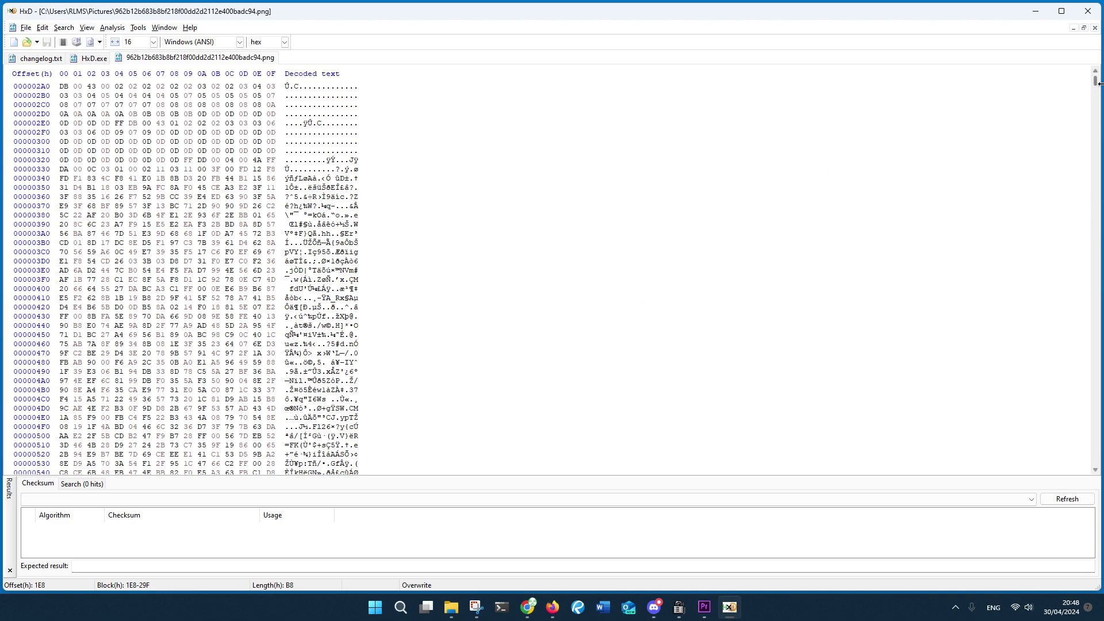
{"action": "mouse_move", "coordinate": [1095, 87]}
{"action": "left_mouse_down"}
{"action": "mouse_move", "coordinate": [1098, 500]}
{"action": "mouse_move", "coordinate": [1097, 470]}
{"action": "left_mouse_up"}
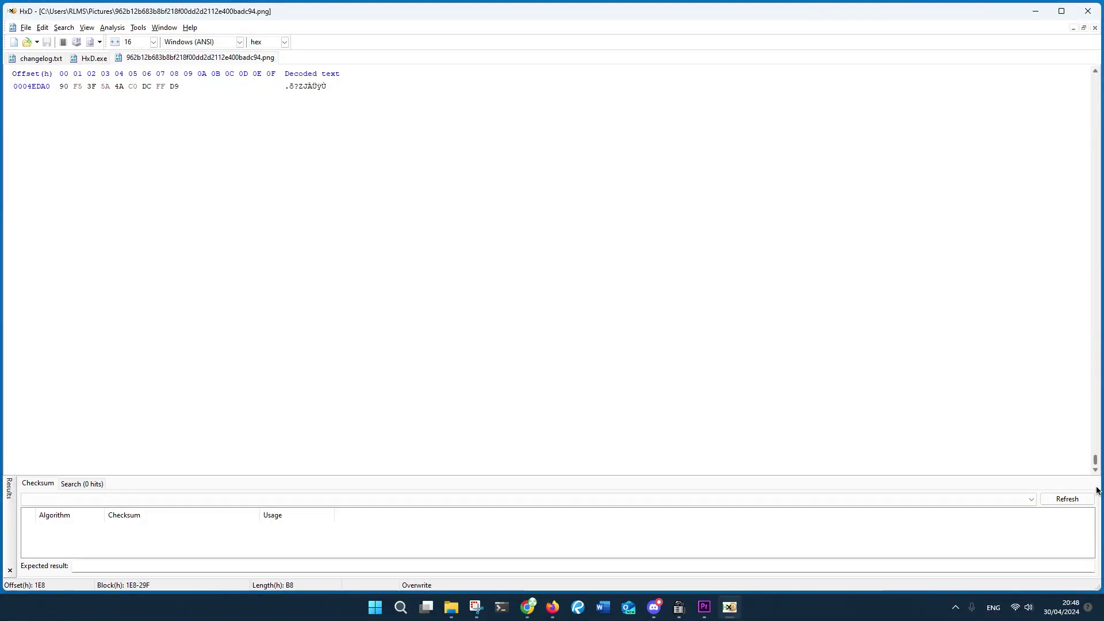
Place the caret at the very end of the image file and clear the selection
{"action": "left_click", "coordinate": [327, 86]}
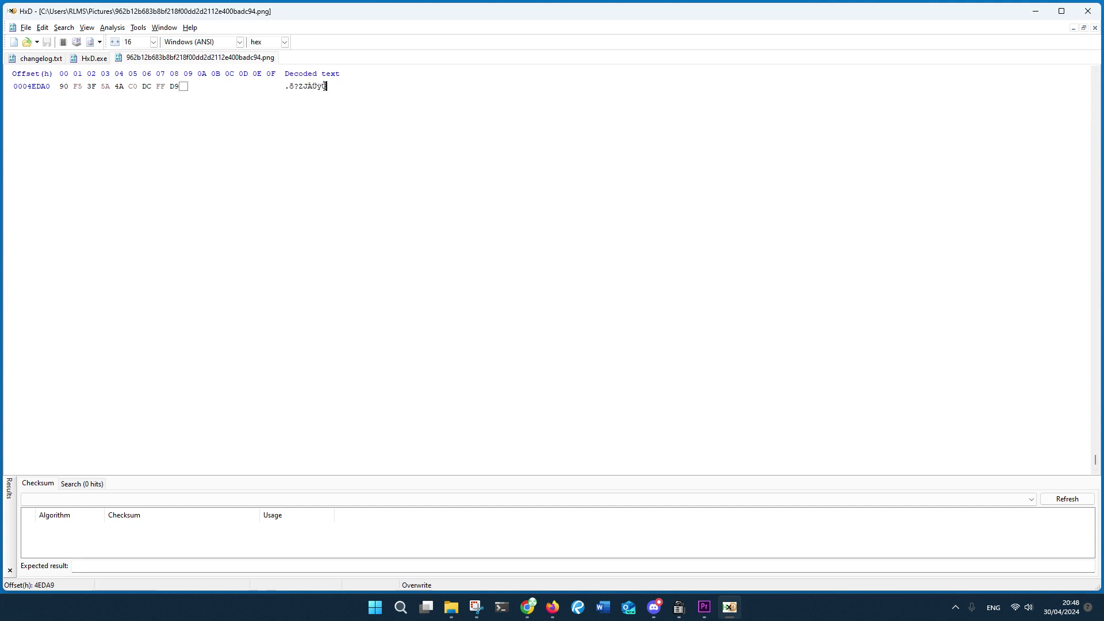
{"action": "left_click_drag", "start_coordinate": [327, 86], "coordinate": [295, 87]}
{"action": "scroll", "coordinate": [363, 97], "scroll_direction": "up", "scroll_amount": 2}
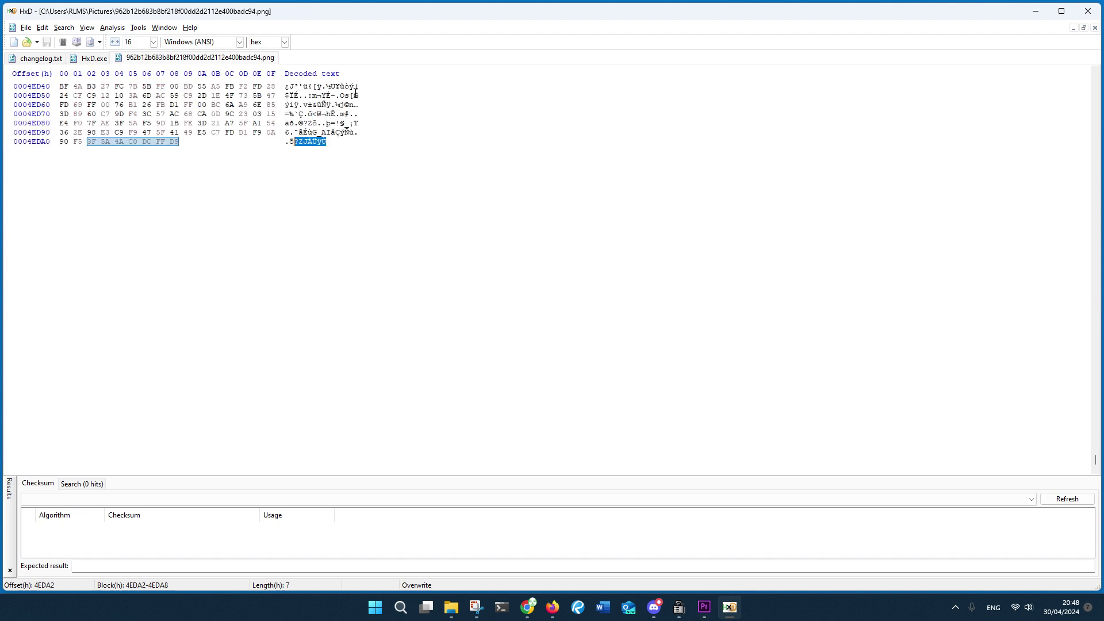
{"action": "scroll", "coordinate": [355, 92], "scroll_direction": "up", "scroll_amount": 1}
{"action": "left_click", "coordinate": [350, 178]}
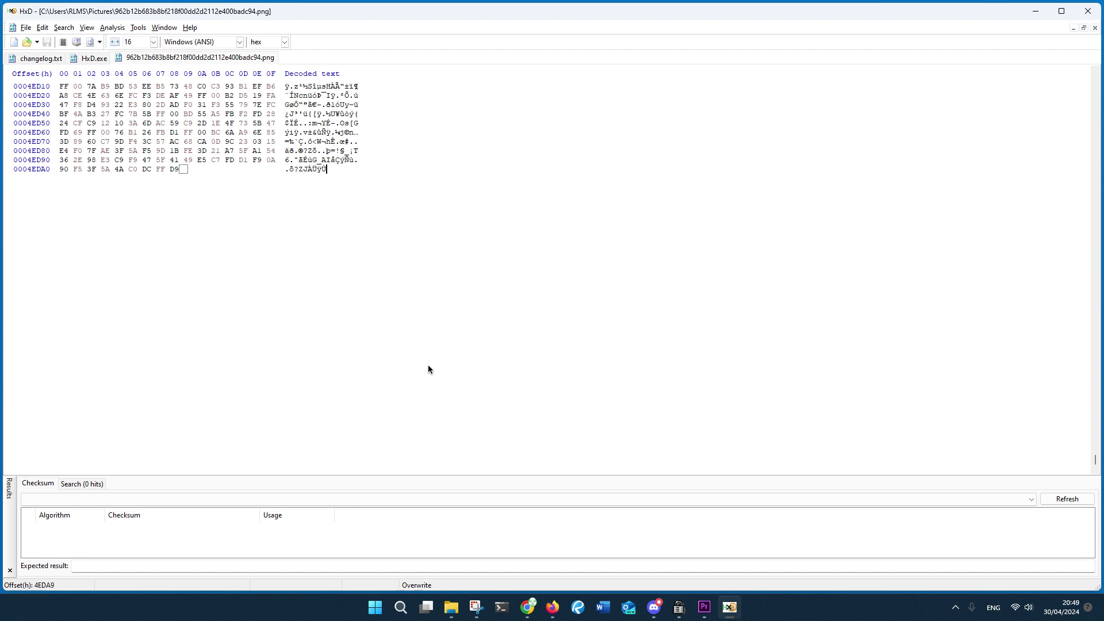
Bring Chrome forward, minimize HxD, and go back from Wikipedia to Bing's 'file signatures' results
{"action": "mouse_move", "coordinate": [528, 608]}
{"action": "left_click", "coordinate": [589, 544]}
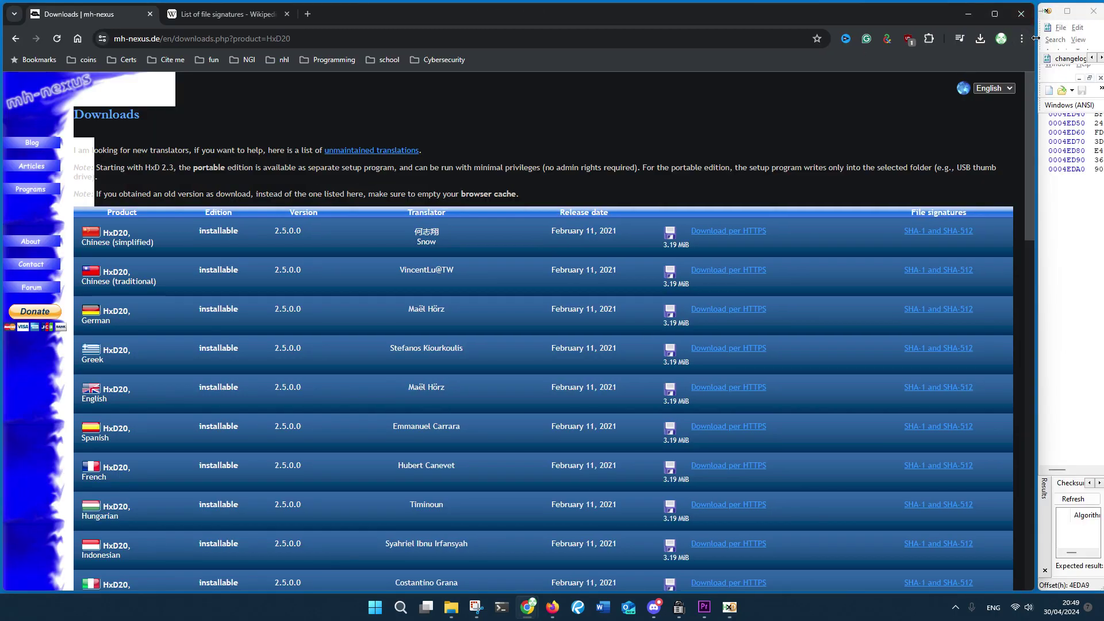
{"action": "left_click_drag", "start_coordinate": [1035, 38], "coordinate": [908, 38]}
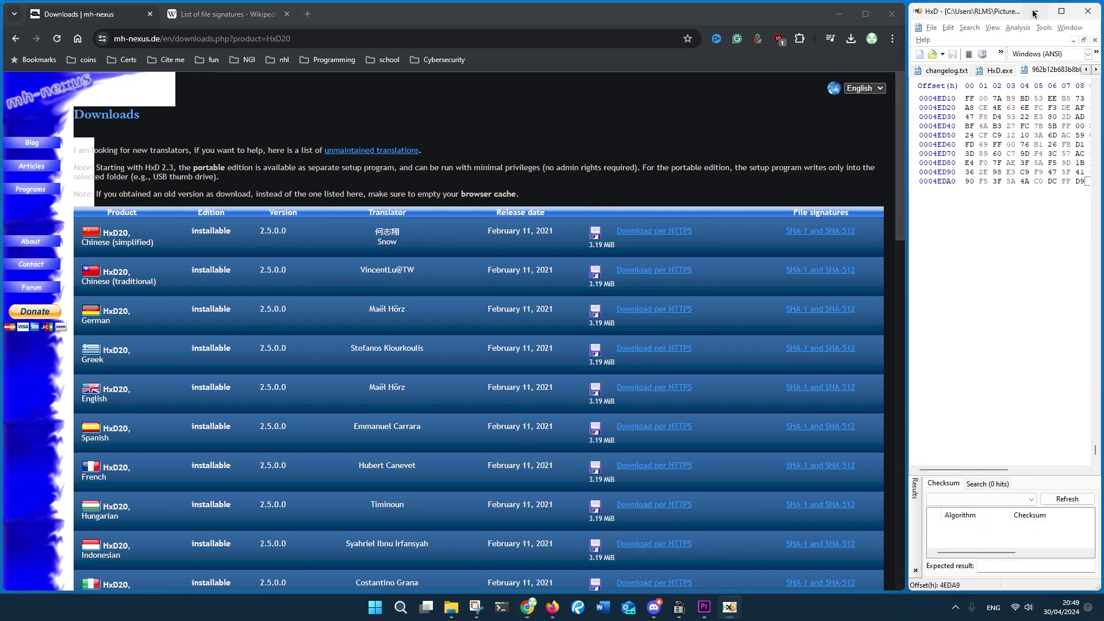
{"action": "left_click", "coordinate": [1034, 12]}
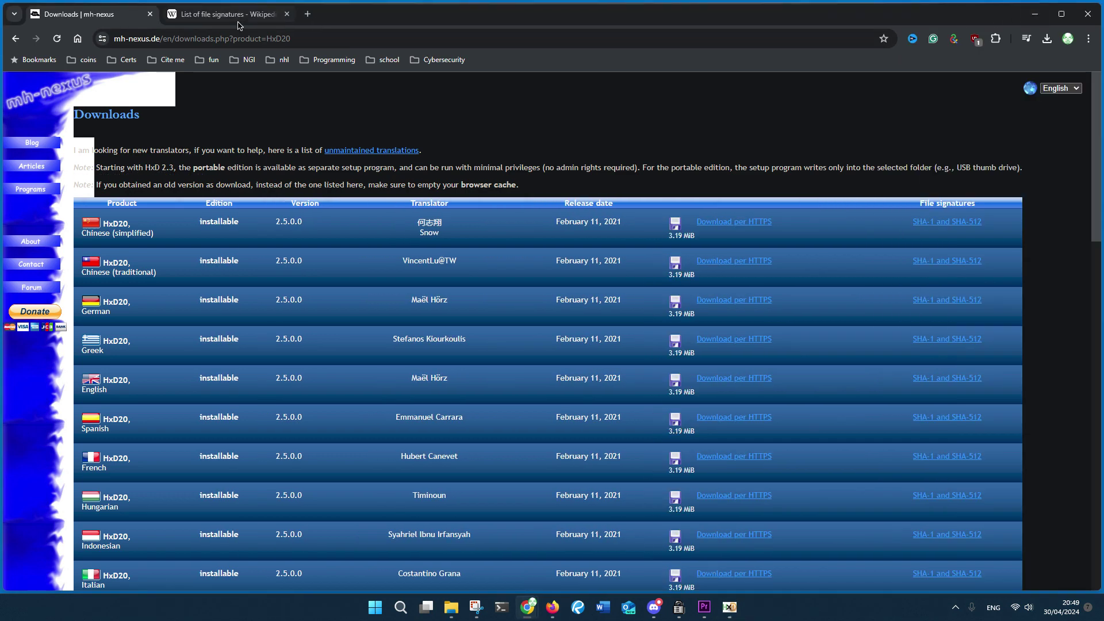
{"action": "left_click", "coordinate": [238, 14]}
{"action": "key", "text": "alt+Left"}
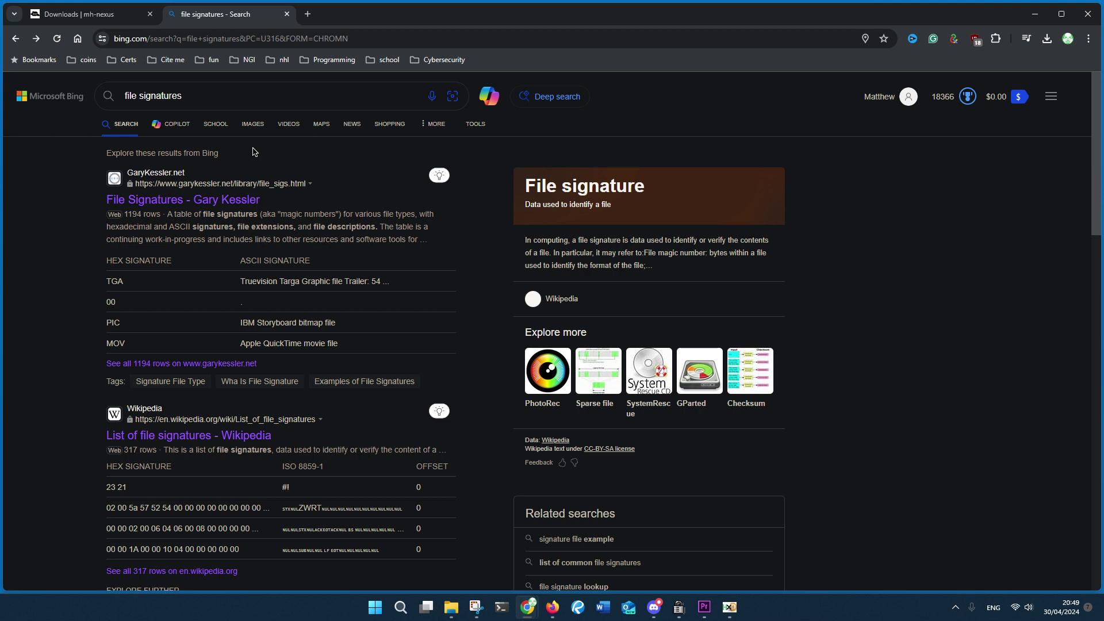
{"action": "left_click", "coordinate": [217, 199]}
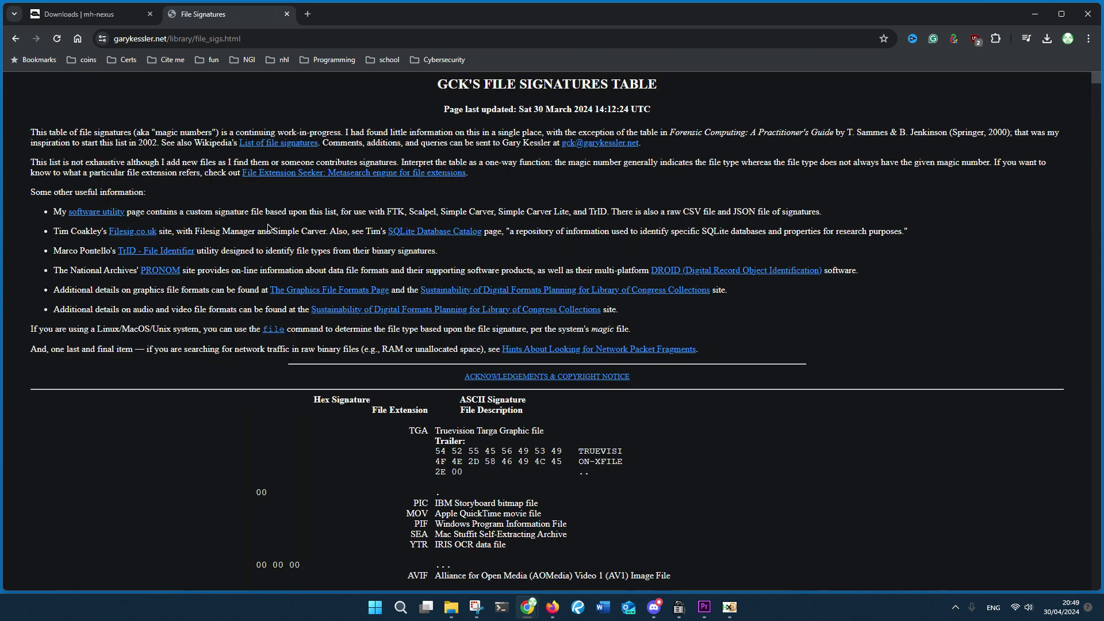
{"action": "key", "text": "alt+Left"}
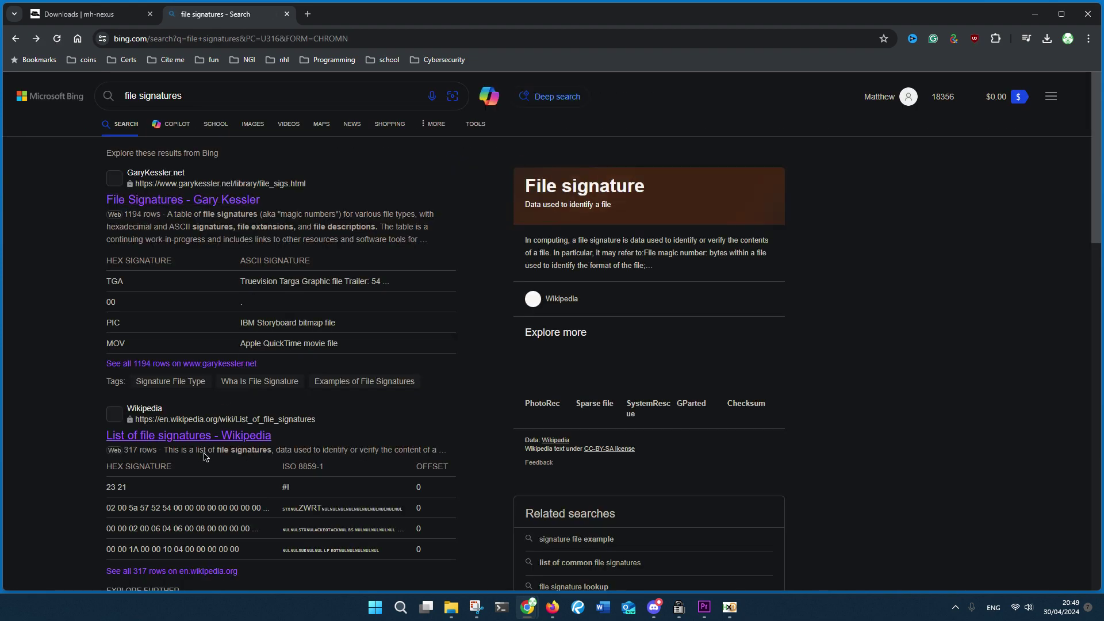
Open the 'List of file signatures - Wikipedia' search result to view its signature table
{"action": "left_click", "coordinate": [208, 436]}
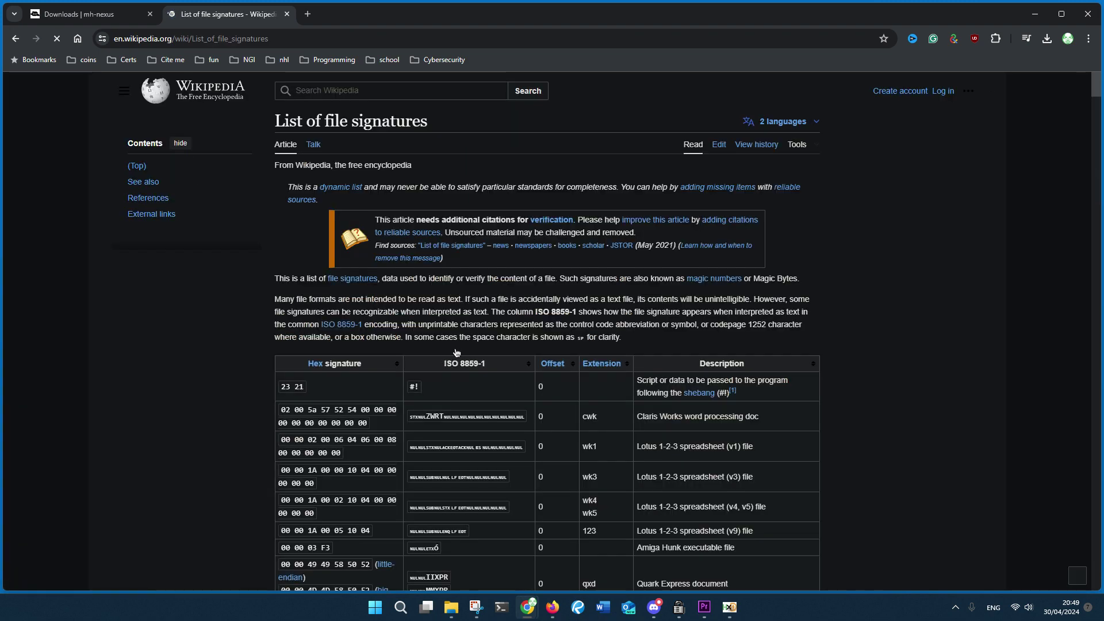
{"action": "scroll", "coordinate": [459, 347], "scroll_direction": "down", "scroll_amount": 3}
{"action": "scroll", "coordinate": [459, 347], "scroll_direction": "down", "scroll_amount": 5}
{"action": "scroll", "coordinate": [459, 347], "scroll_direction": "down", "scroll_amount": 4}
{"action": "scroll", "coordinate": [459, 347], "scroll_direction": "down", "scroll_amount": 4}
{"action": "scroll", "coordinate": [459, 347], "scroll_direction": "down", "scroll_amount": 4}
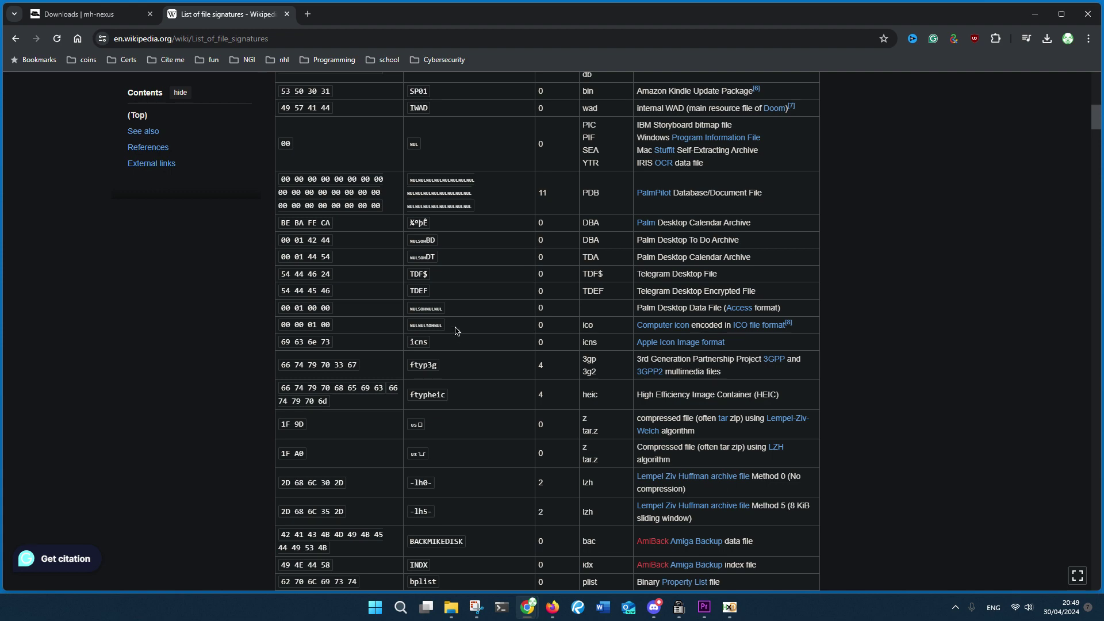
{"action": "scroll", "coordinate": [455, 330], "scroll_direction": "up", "scroll_amount": 3}
{"action": "scroll", "coordinate": [454, 330], "scroll_direction": "up", "scroll_amount": 2}
{"action": "scroll", "coordinate": [454, 330], "scroll_direction": "up", "scroll_amount": 4}
{"action": "scroll", "coordinate": [455, 329], "scroll_direction": "up", "scroll_amount": 4}
{"action": "scroll", "coordinate": [455, 330], "scroll_direction": "up", "scroll_amount": 1}
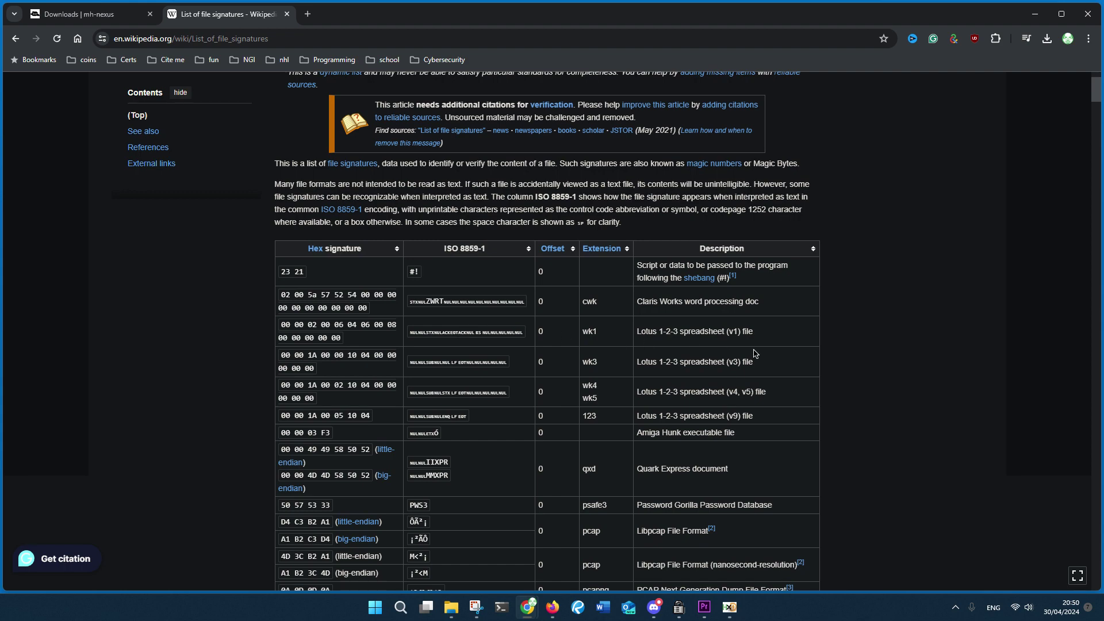
{"action": "scroll", "coordinate": [882, 358], "scroll_direction": "down", "scroll_amount": 4}
{"action": "scroll", "coordinate": [882, 358], "scroll_direction": "down", "scroll_amount": 3}
{"action": "scroll", "coordinate": [882, 357], "scroll_direction": "down", "scroll_amount": 4}
{"action": "scroll", "coordinate": [882, 357], "scroll_direction": "down", "scroll_amount": 3}
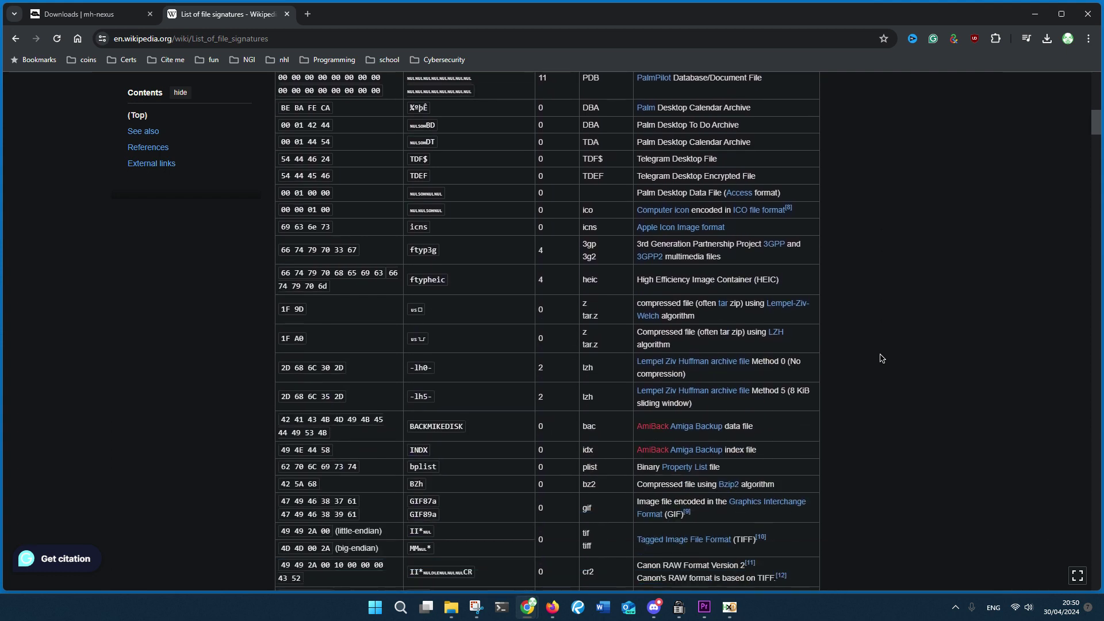